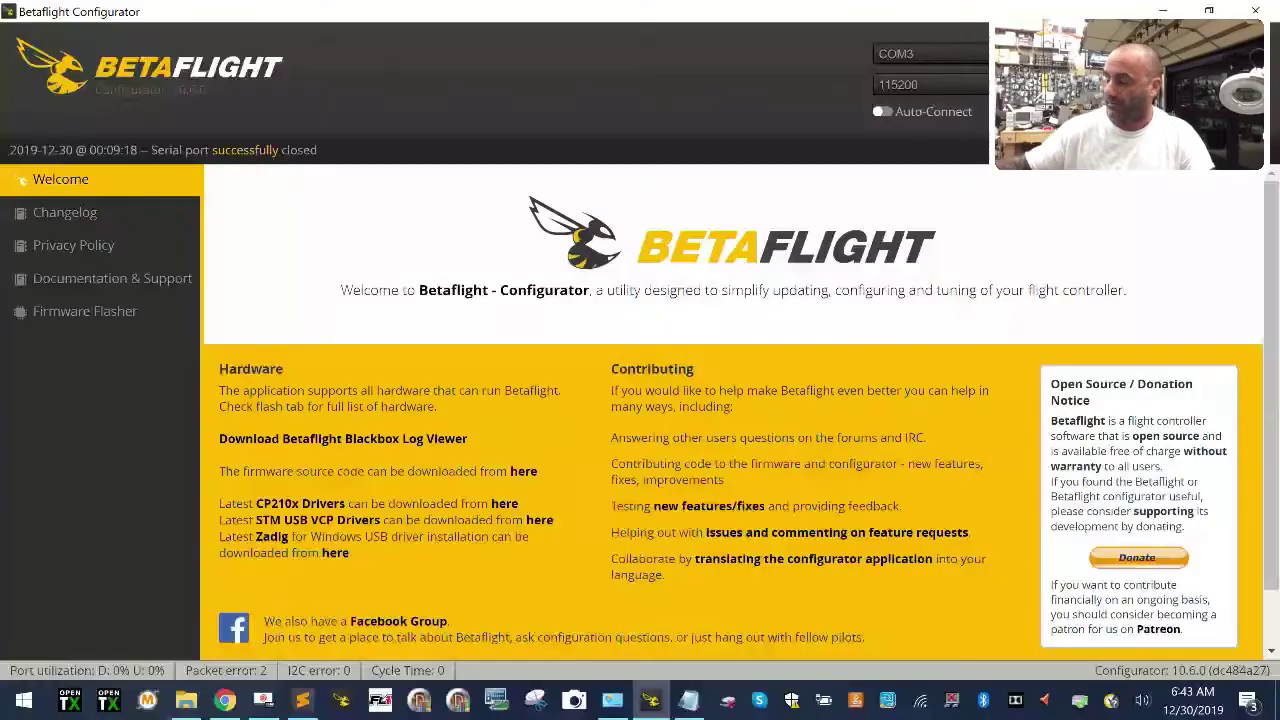
Connect to the flight controller and view the Receiver page, where RSSI shows AUX 10.
left_click(1225, 80)
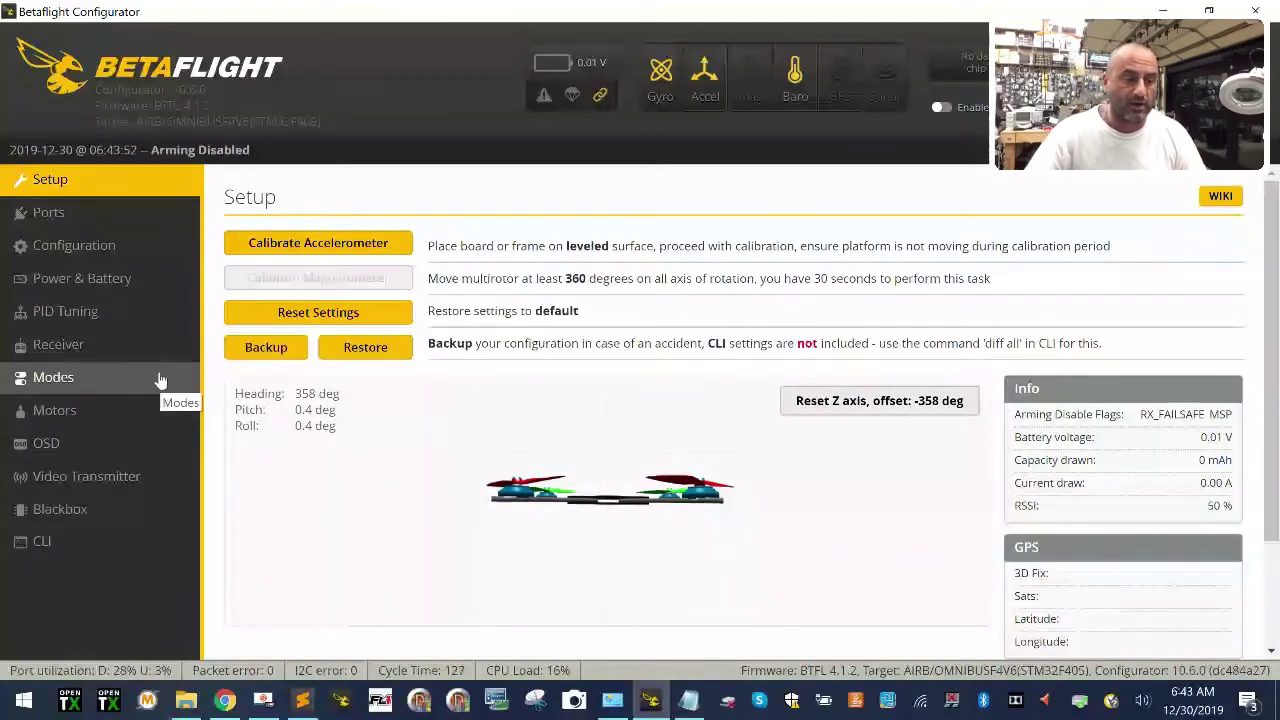
left_click(174, 345)
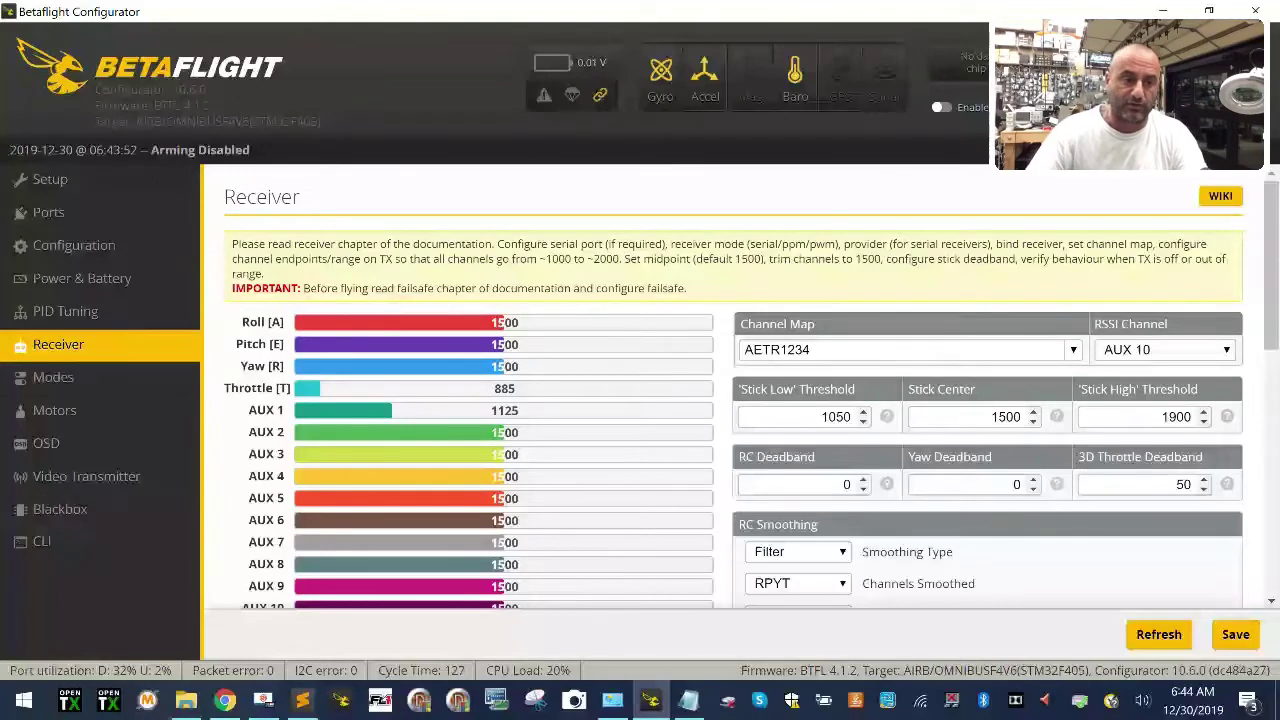
Enable the RSSI_ADC analog input in Configuration, then save and reboot the board.
left_click(74, 245)
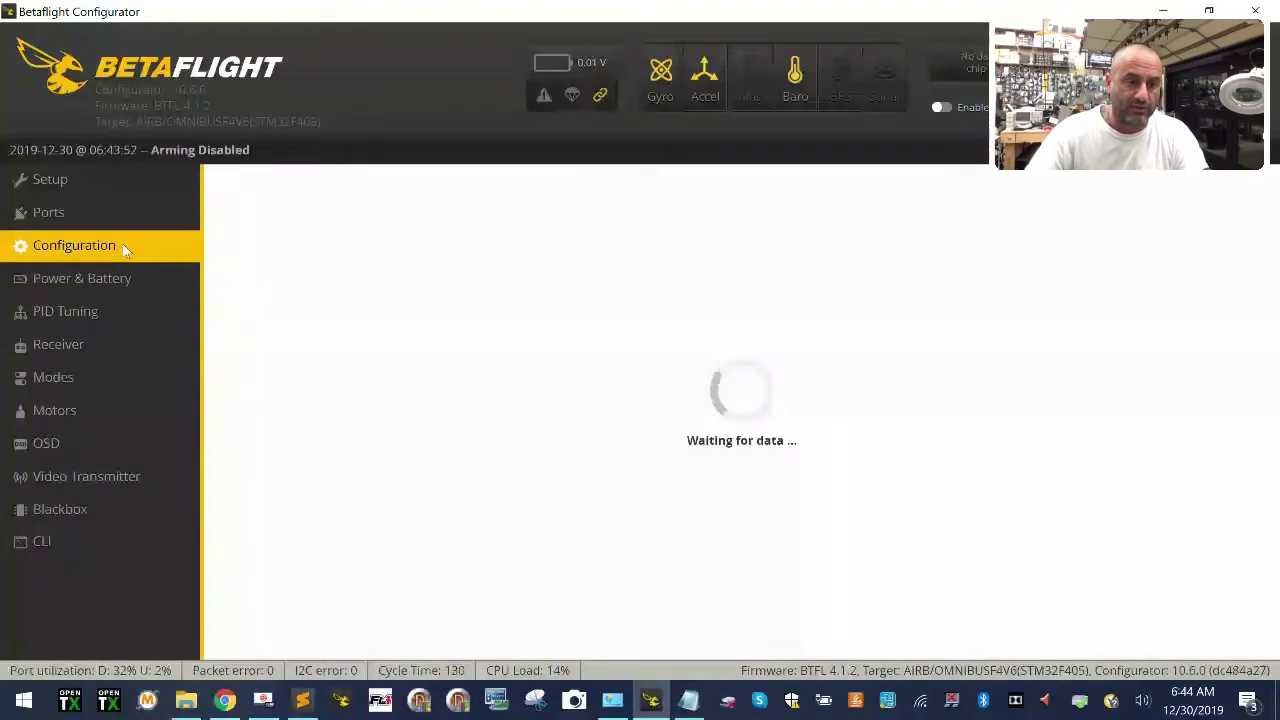
scroll(742, 383, "down", 10)
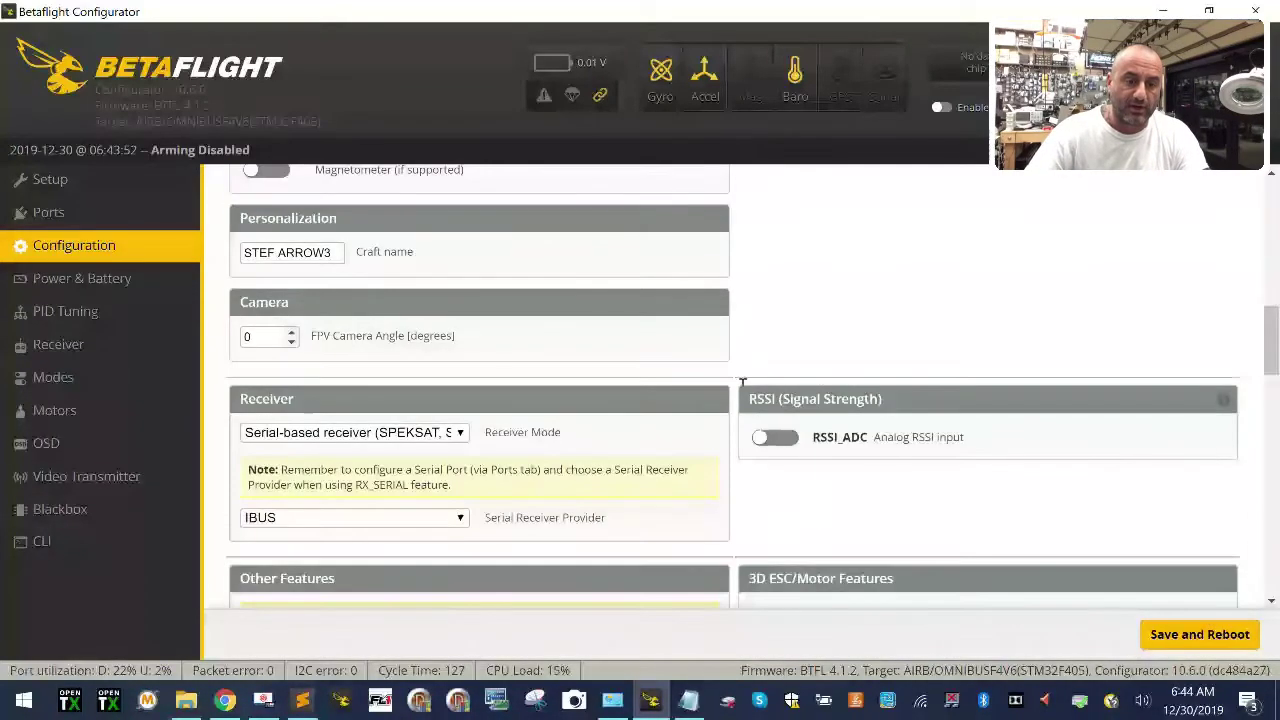
left_click(780, 438)
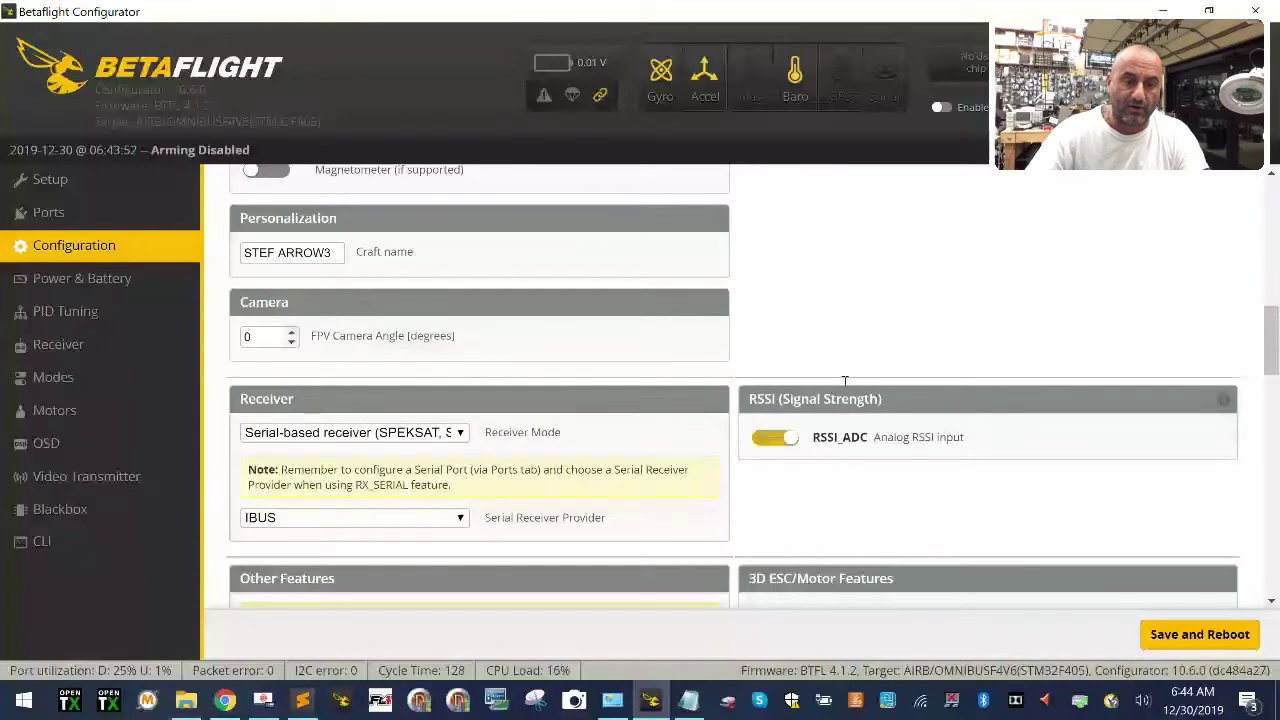
left_click(1214, 636)
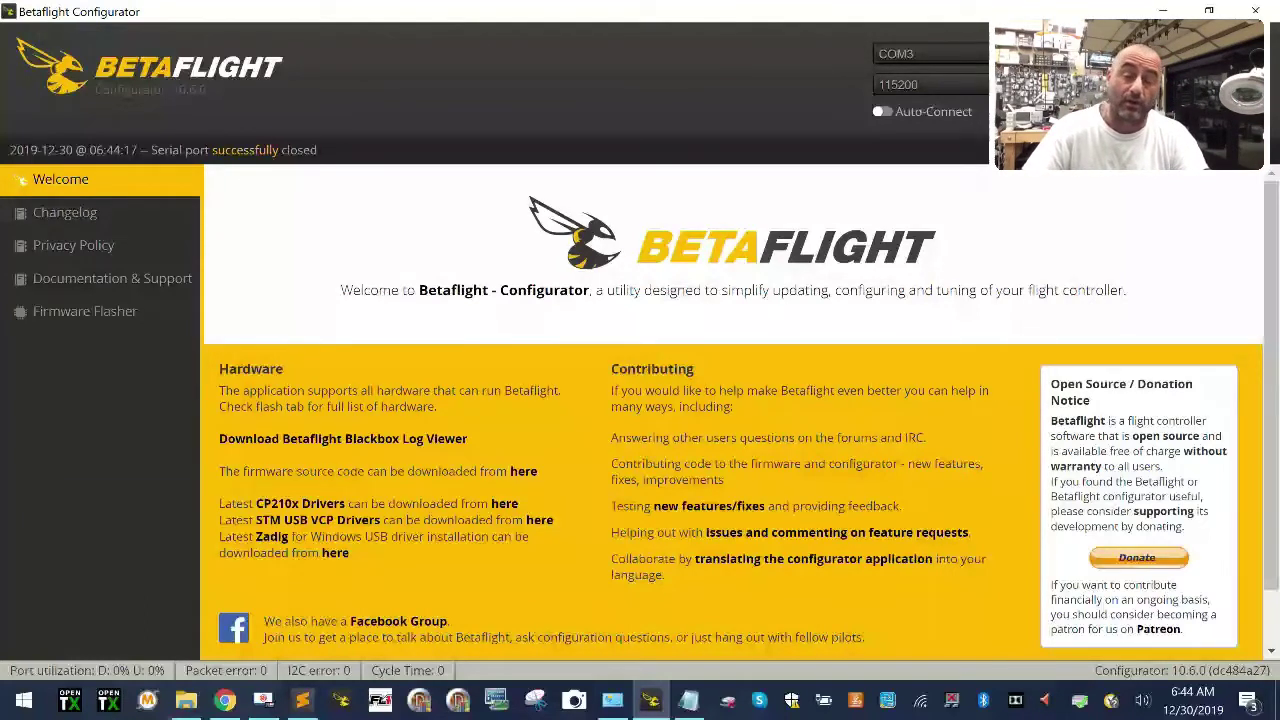
Reconnect and set the Receiver RSSI channel to AUX 10, saving to EEPROM.
left_click(1230, 75)
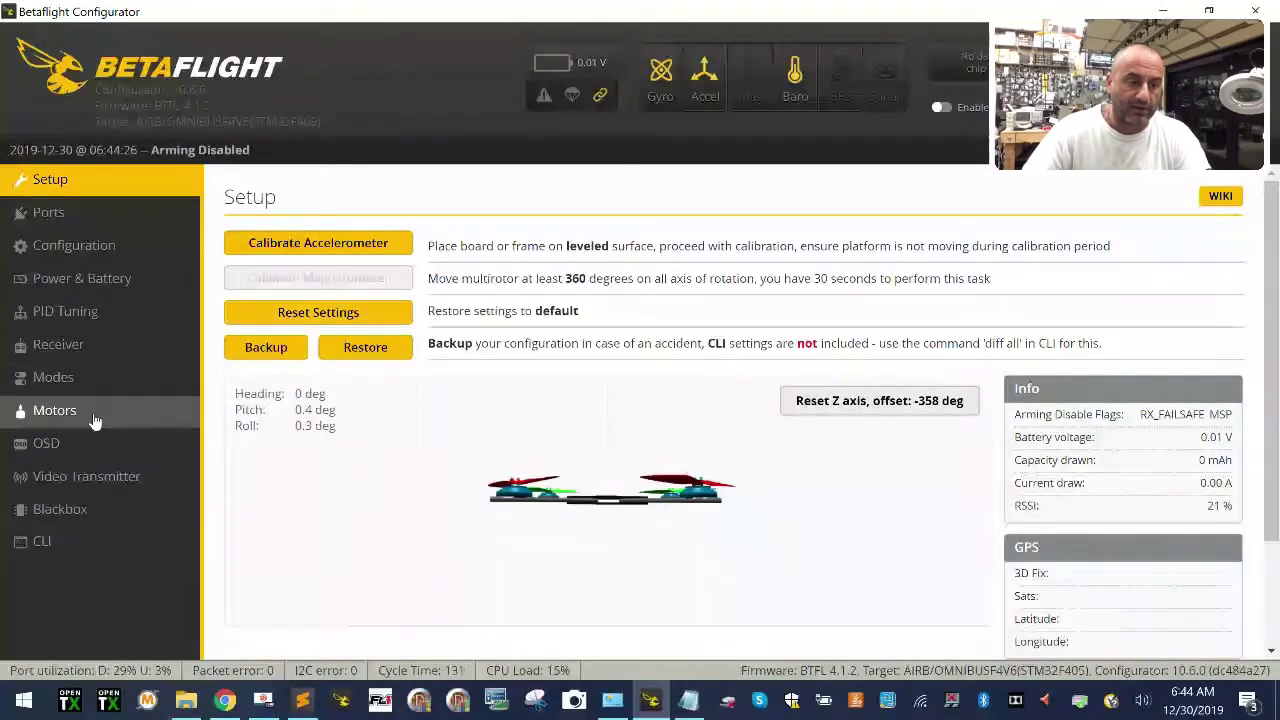
left_click(121, 349)
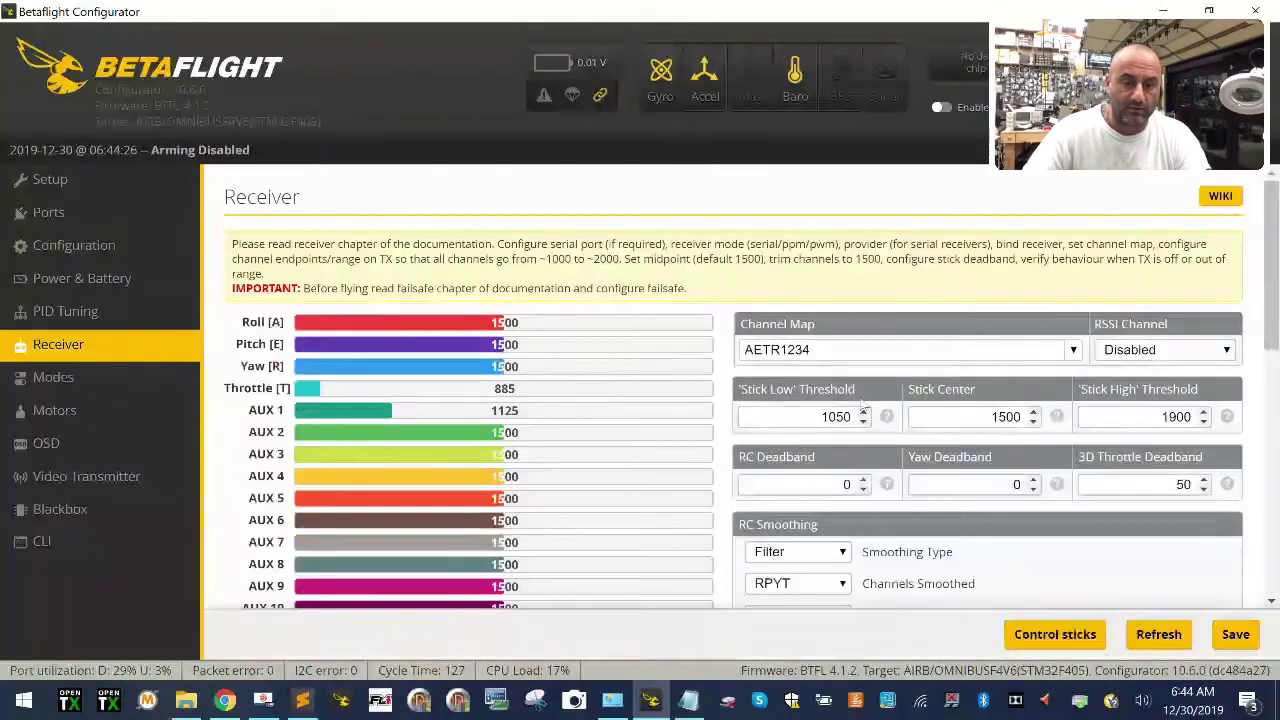
left_click(1168, 350)
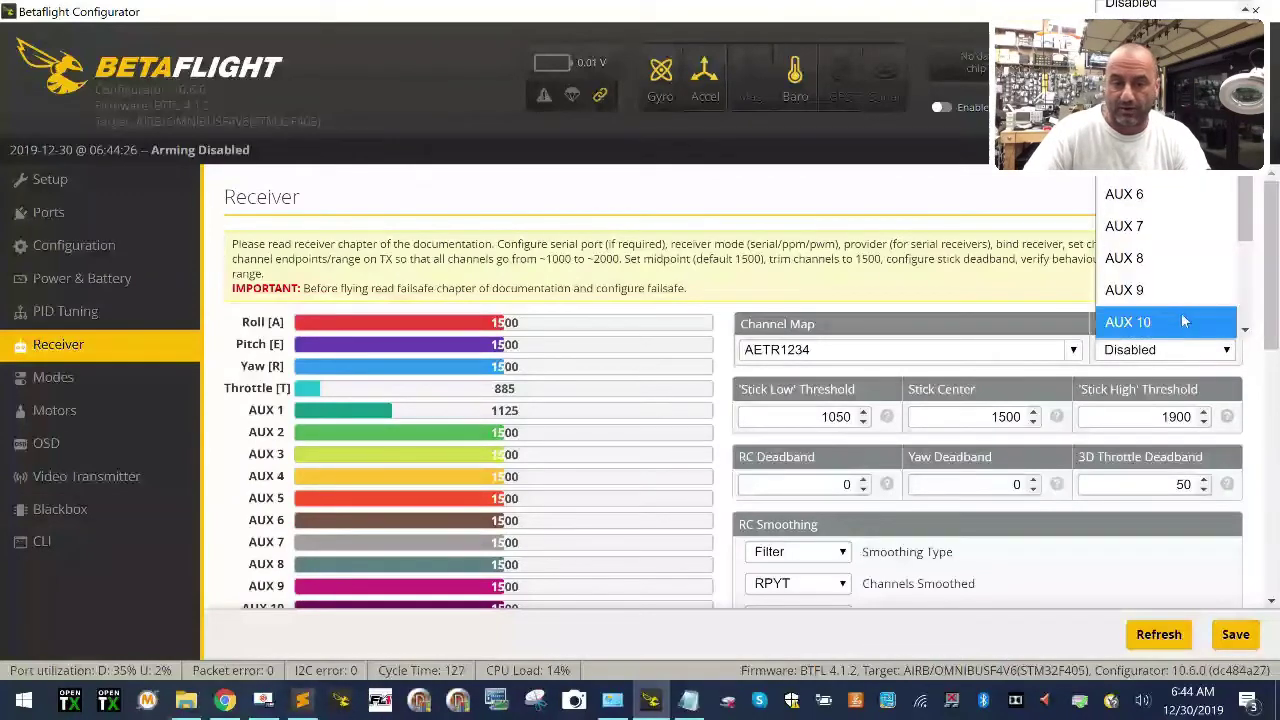
left_click(1187, 322)
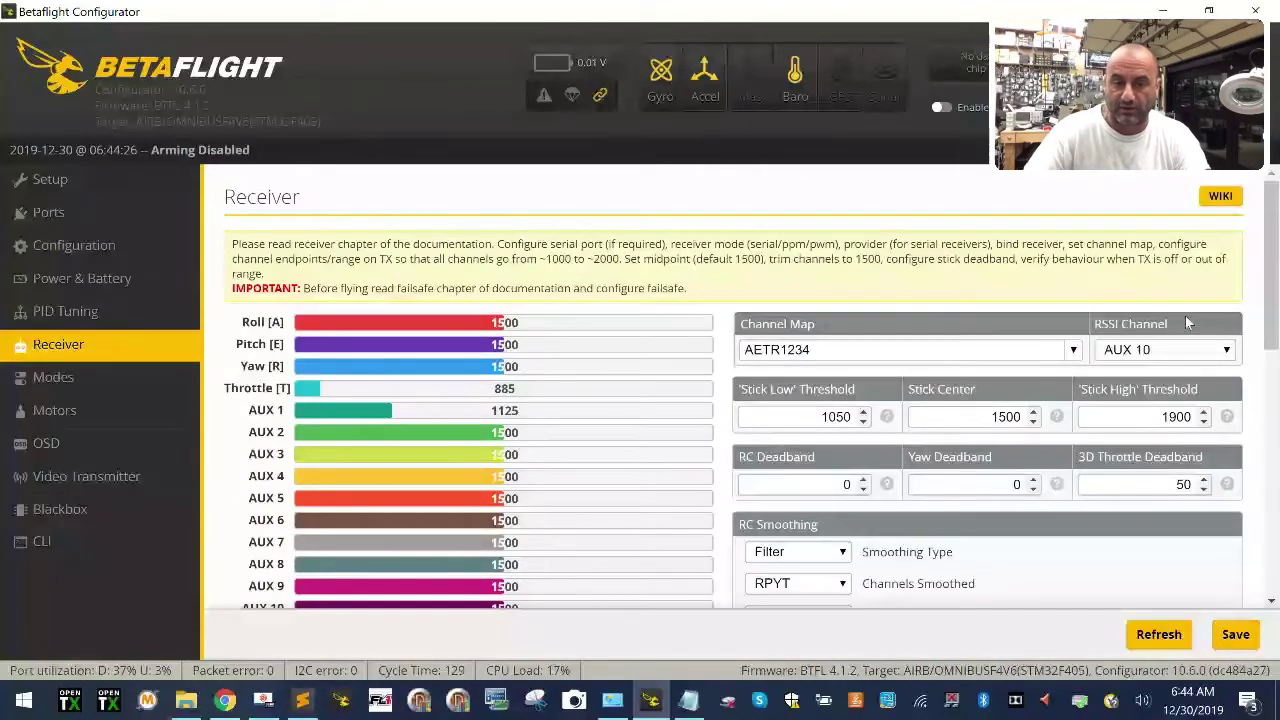
left_click(1237, 634)
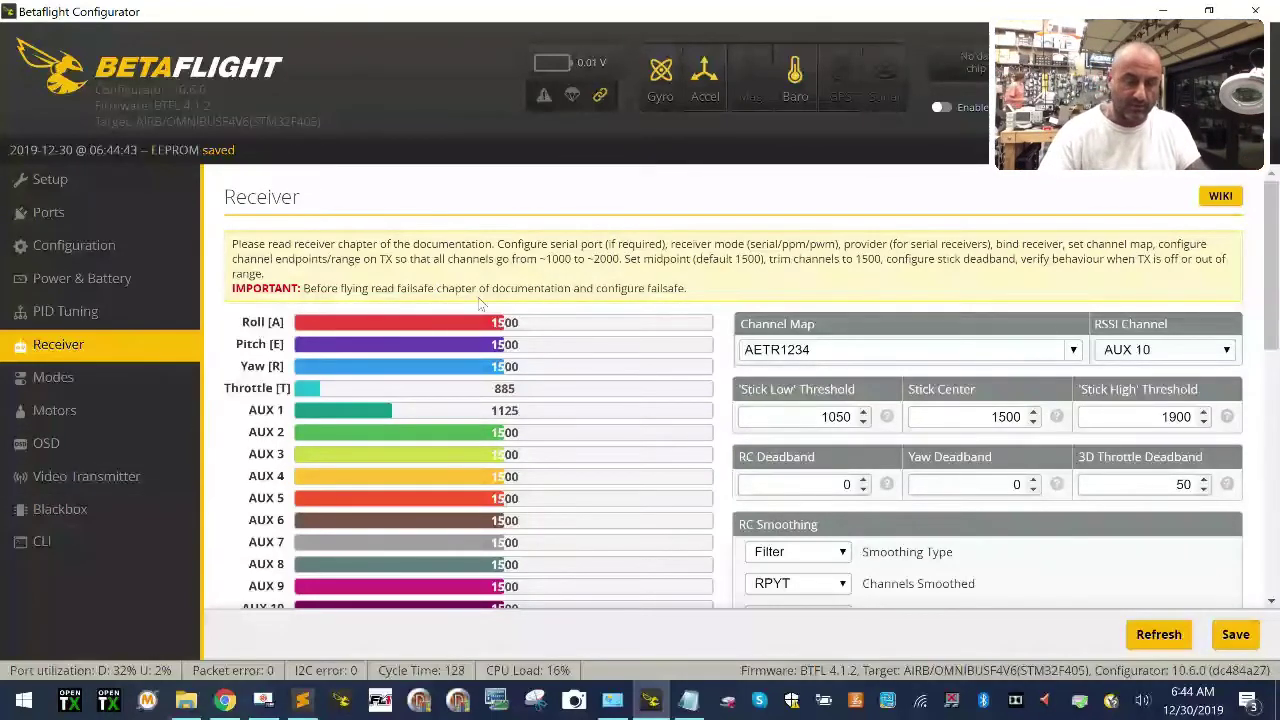
Display the current rssi_channel value with 'set rssi_channel' in the CLI.
left_click(77, 543)
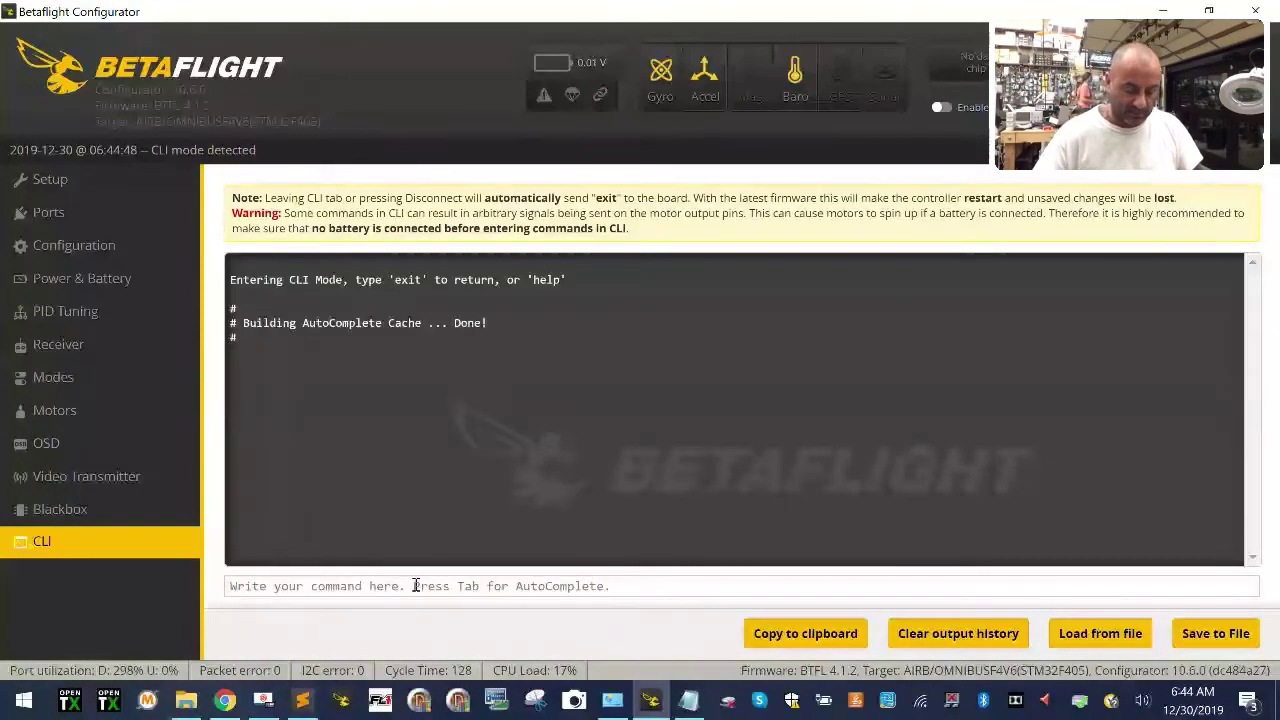
type("set rssi")
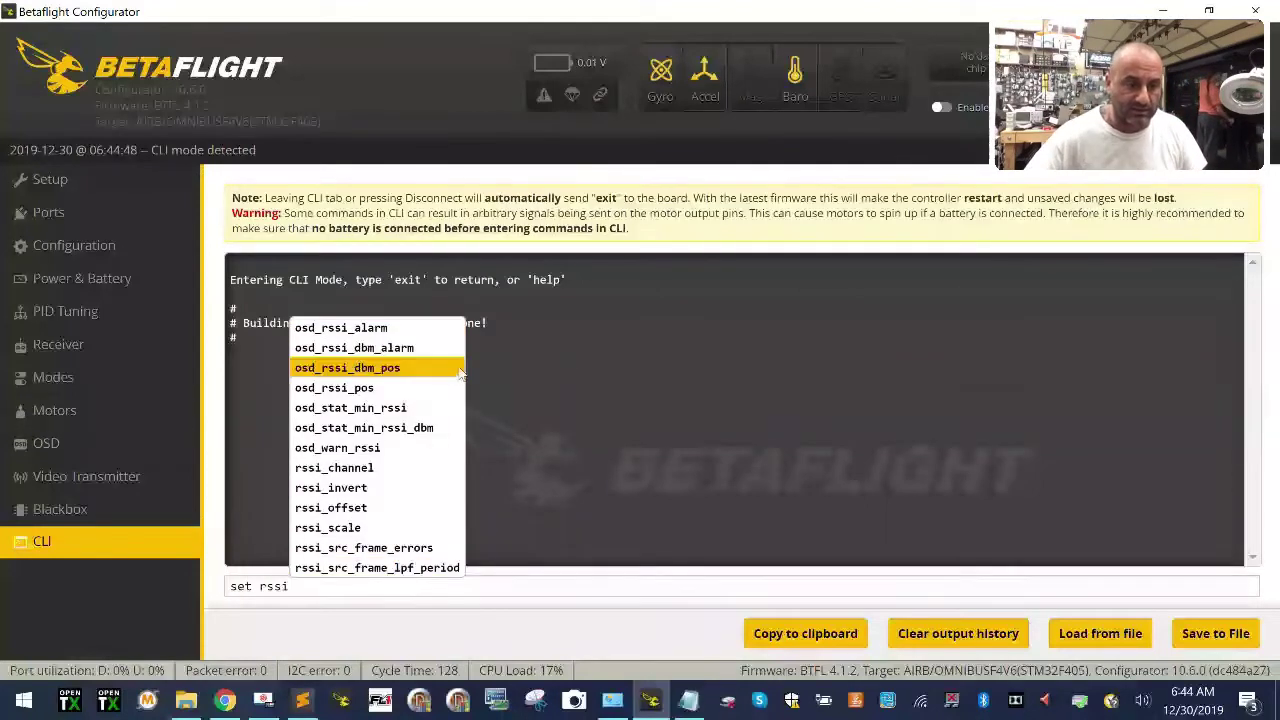
left_click(422, 467)
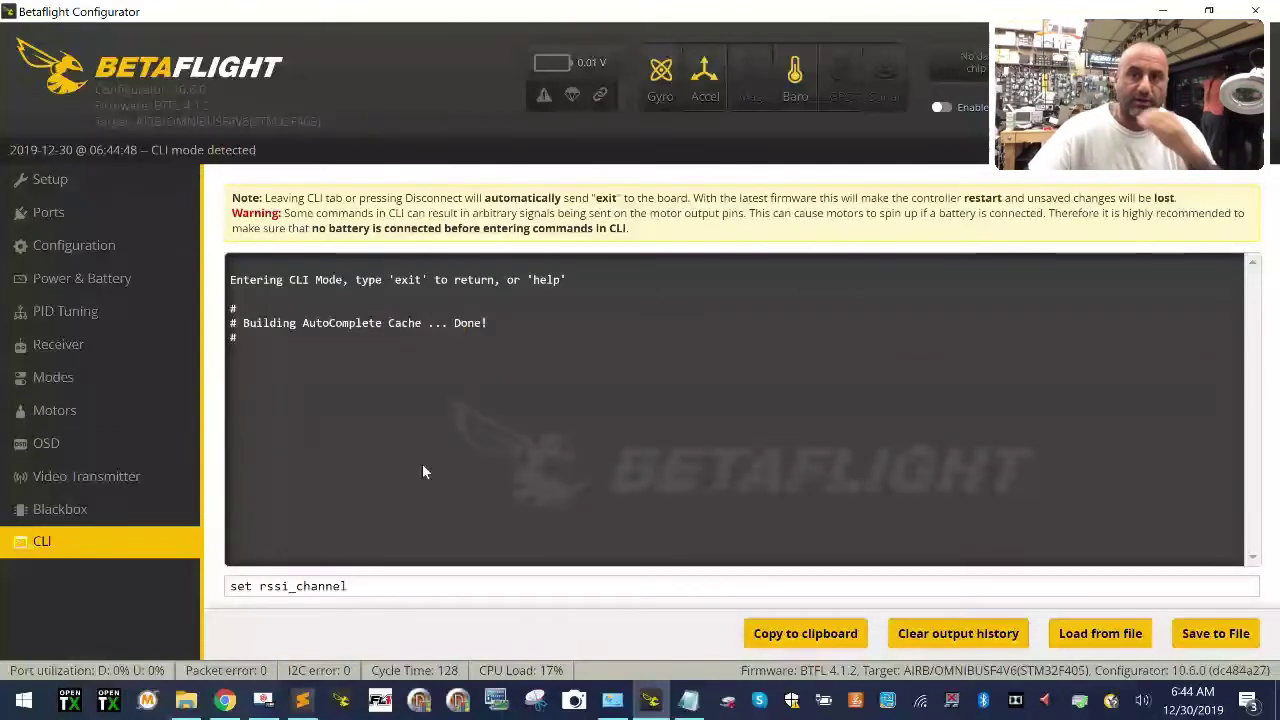
key("Return")
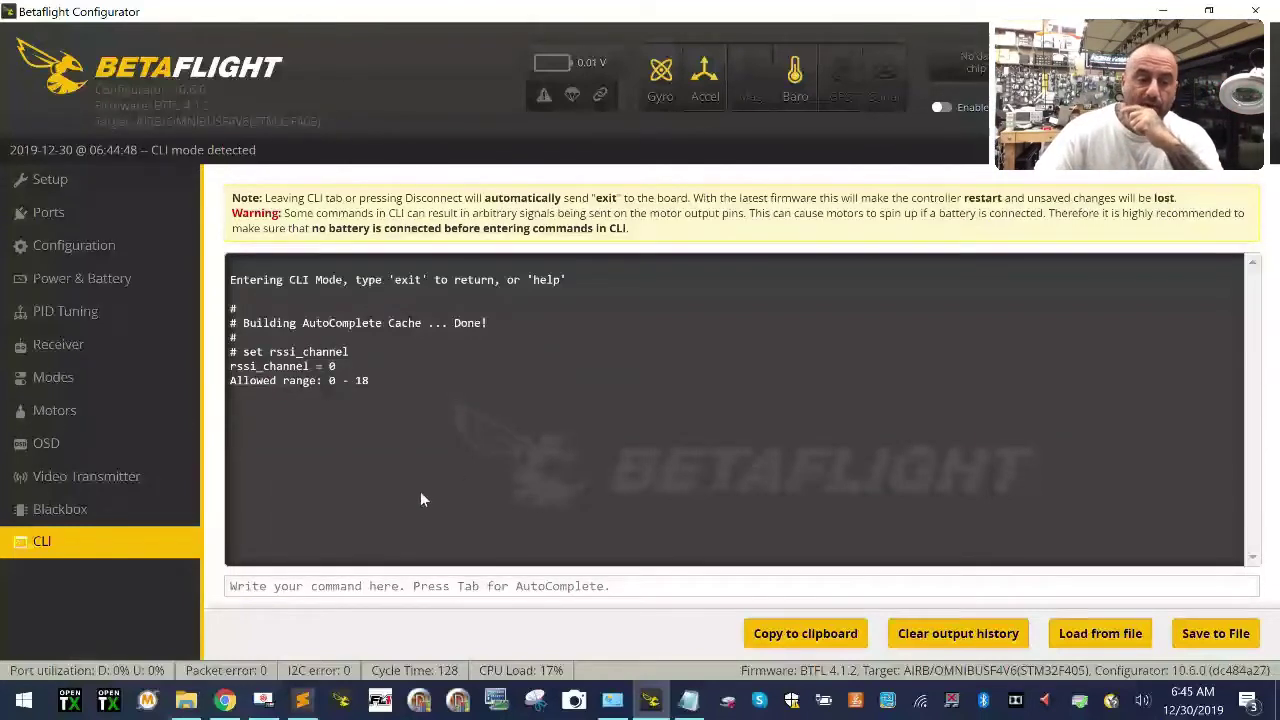
Set rssi_channel to 14 in the CLI and save, rebooting the board.
key("Up")
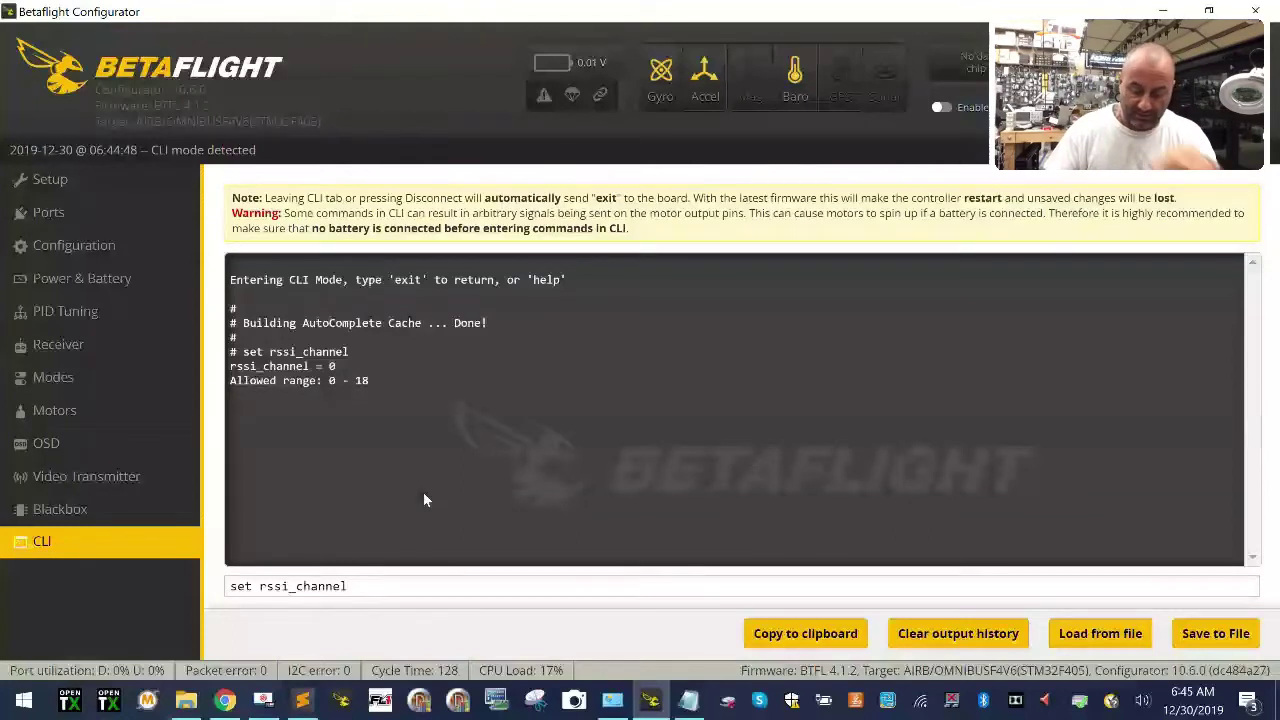
type("=14")
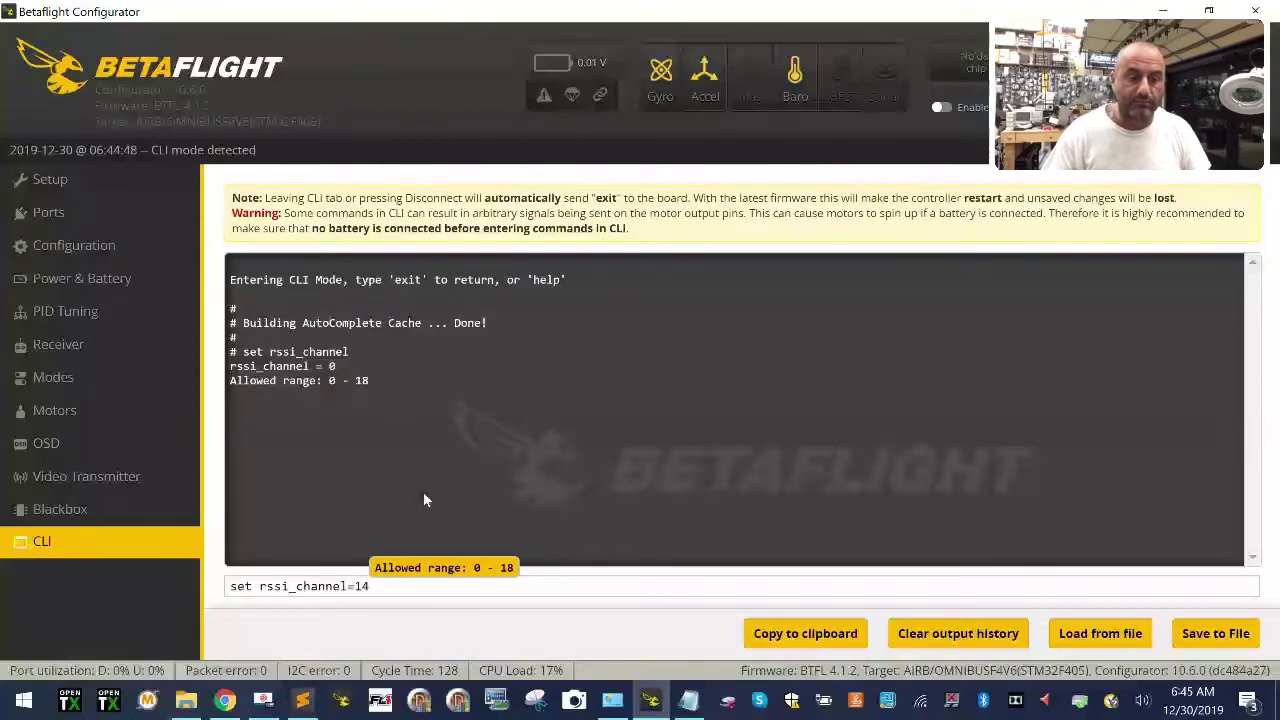
key("Return")
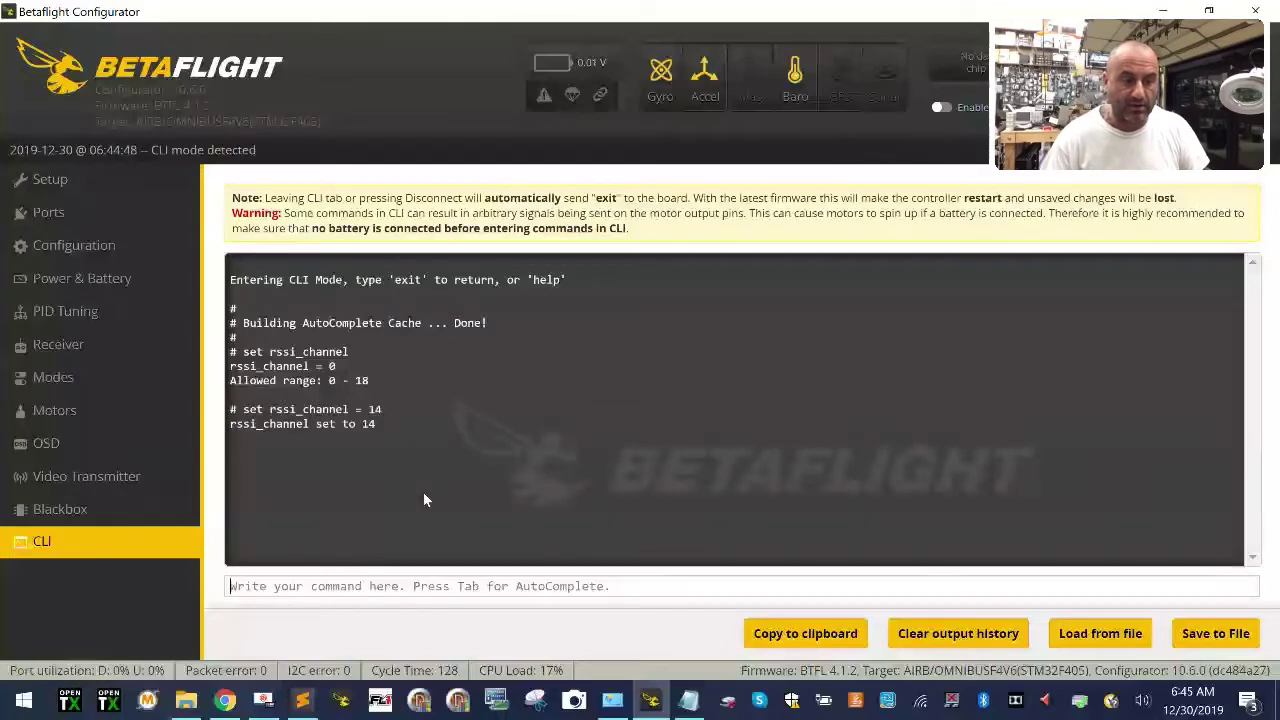
type("save")
key("Return")
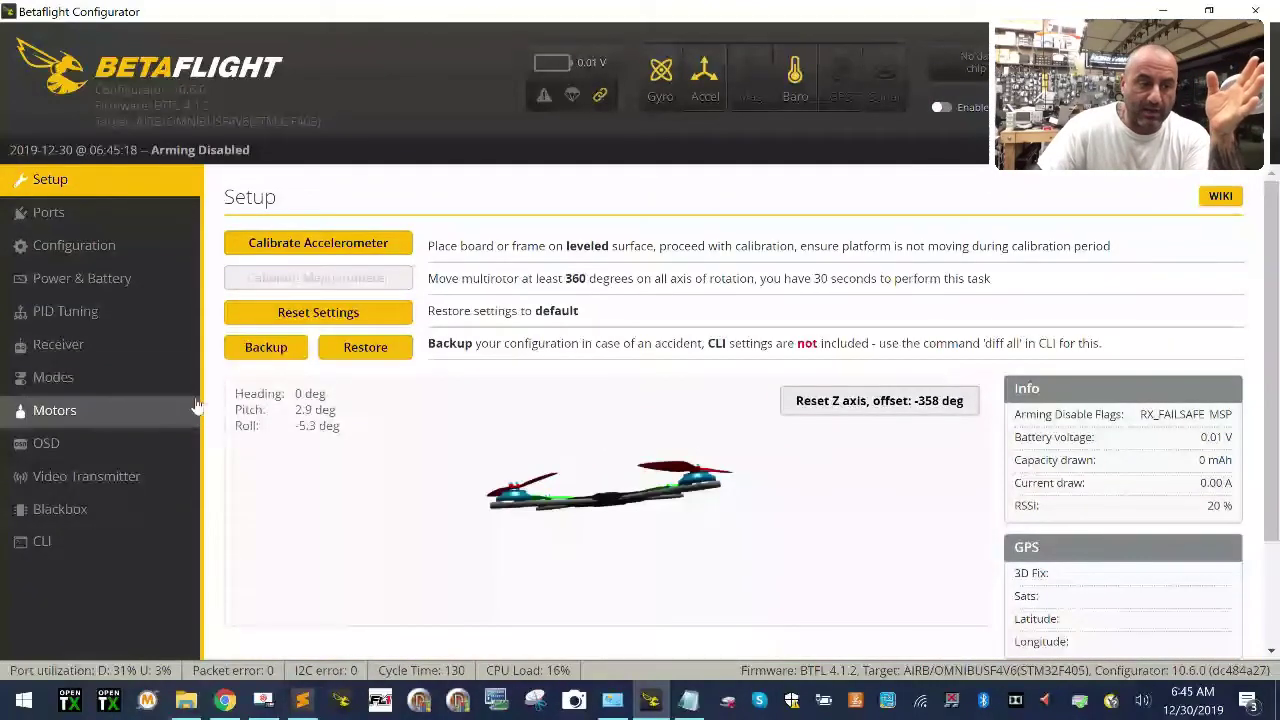
Set the Receiver RSSI channel to AUX 10 and save to EEPROM.
left_click(143, 355)
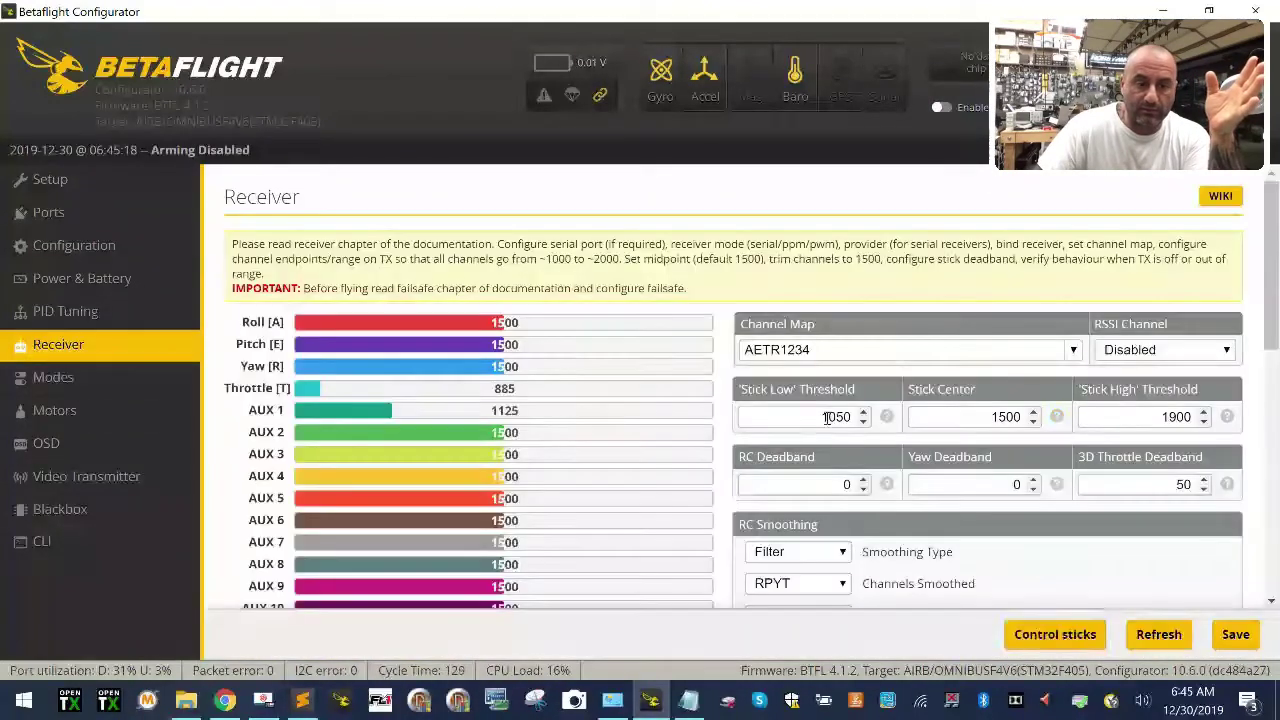
left_click(1168, 349)
left_click(1174, 321)
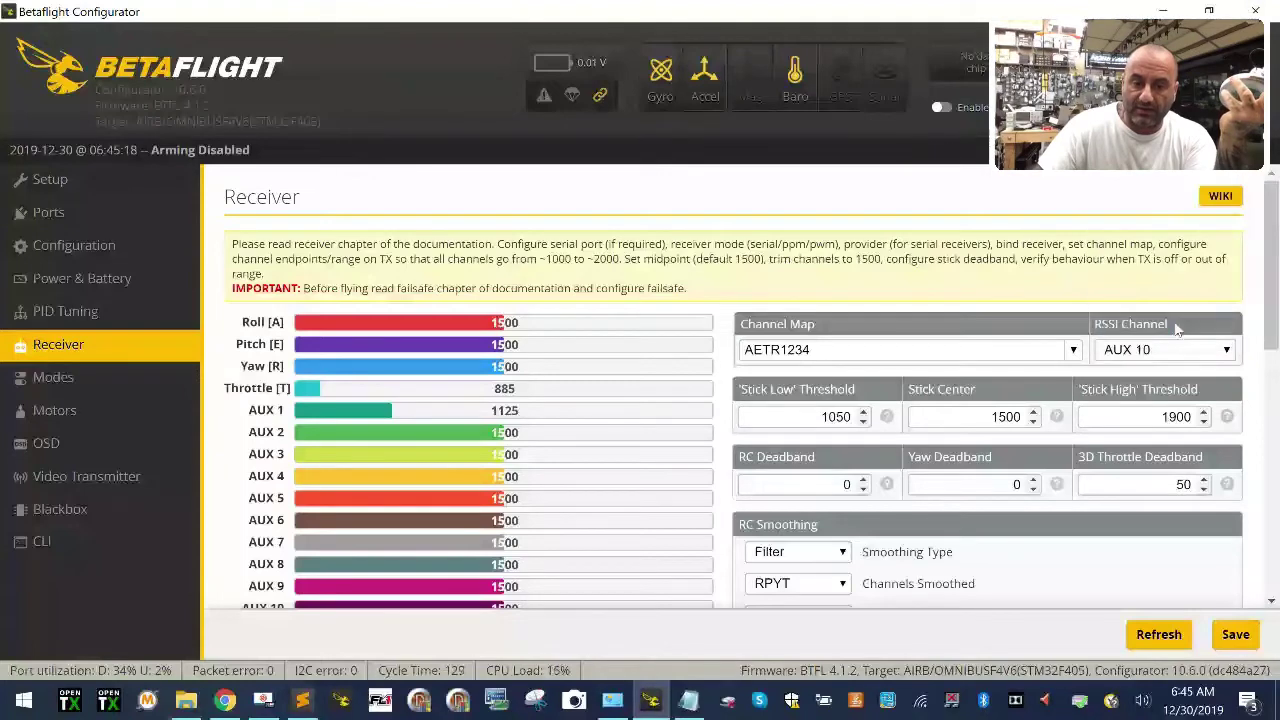
left_click(1235, 634)
Query rssi_channel in the CLI, which reports 0.
left_click(116, 537)
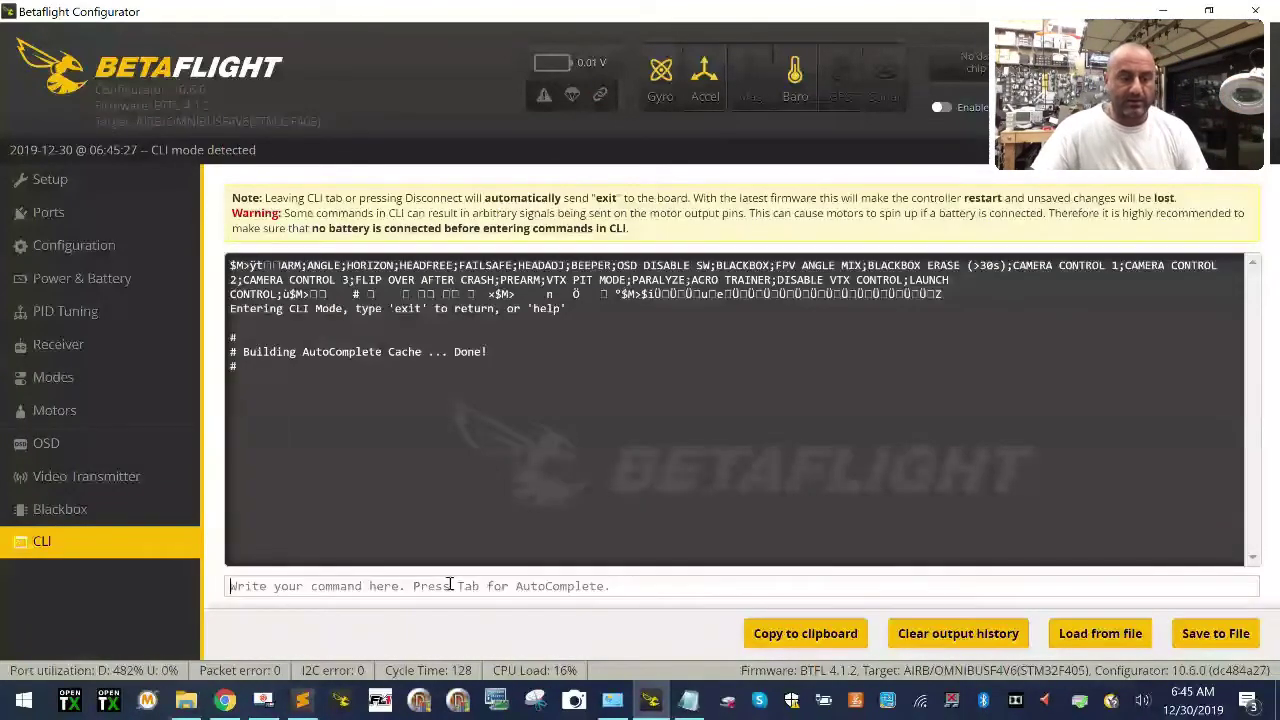
type("set ")
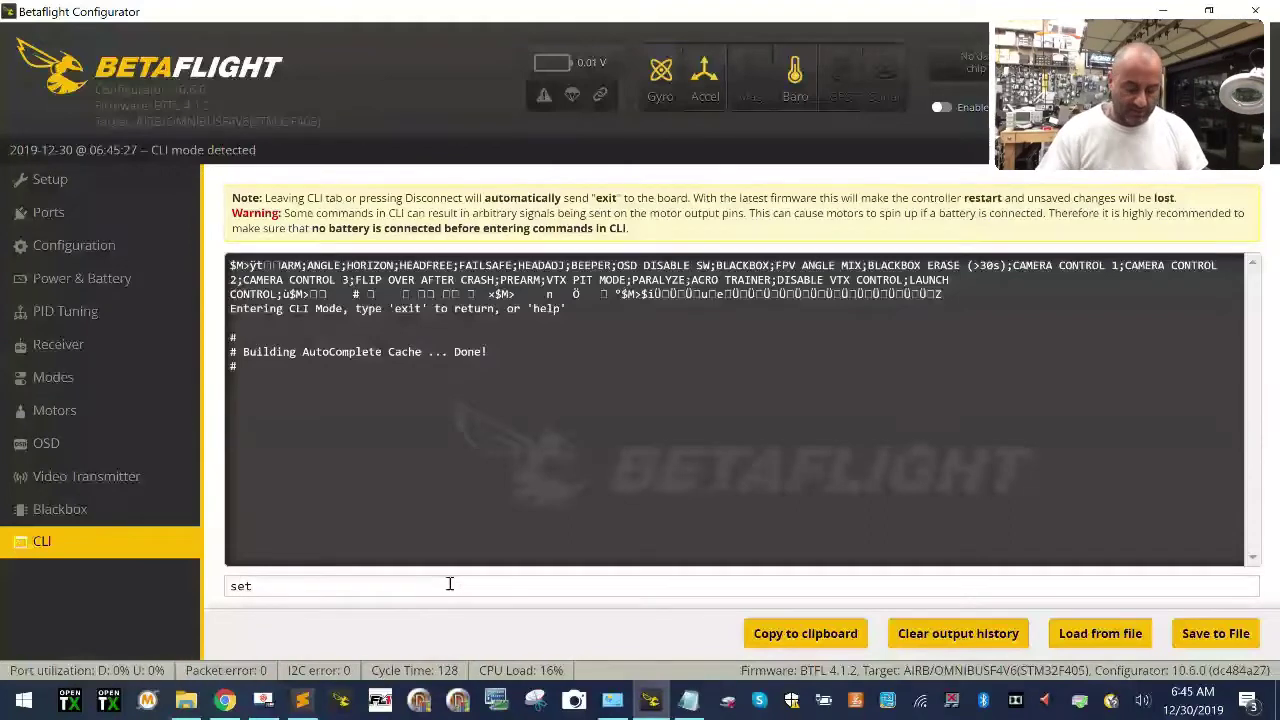
type("rssi")
left_click(376, 463)
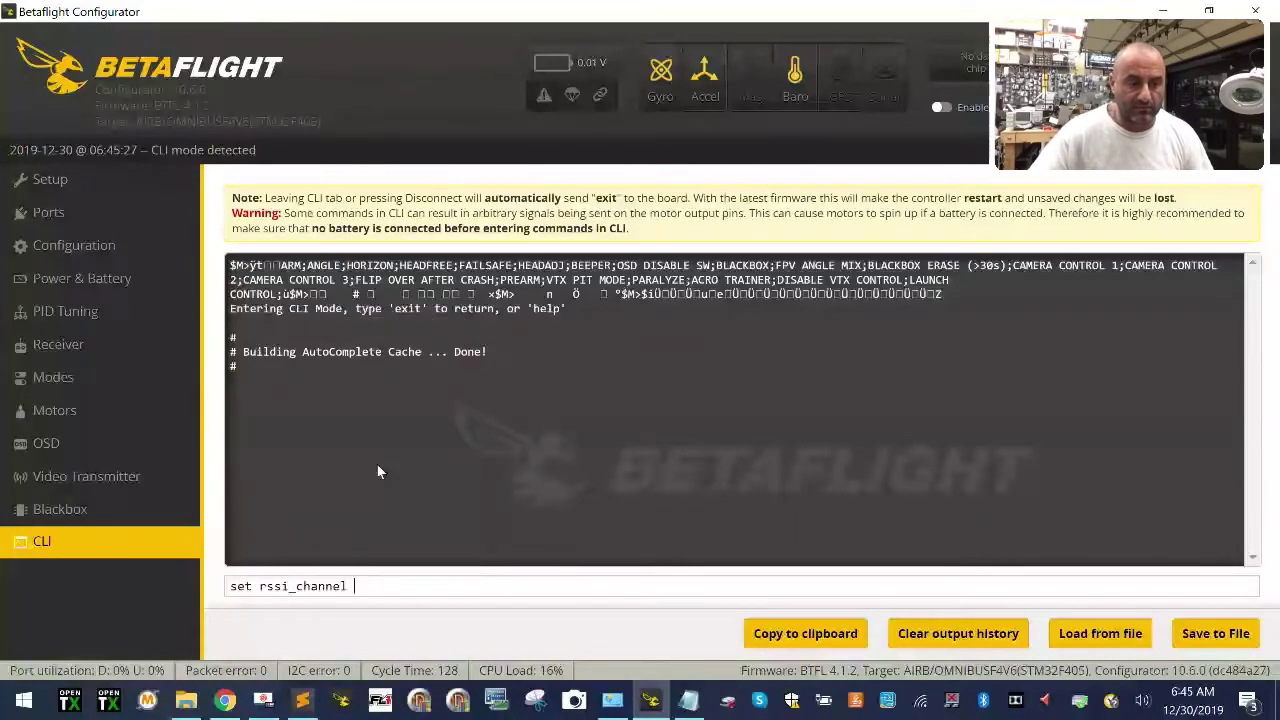
key("Return")
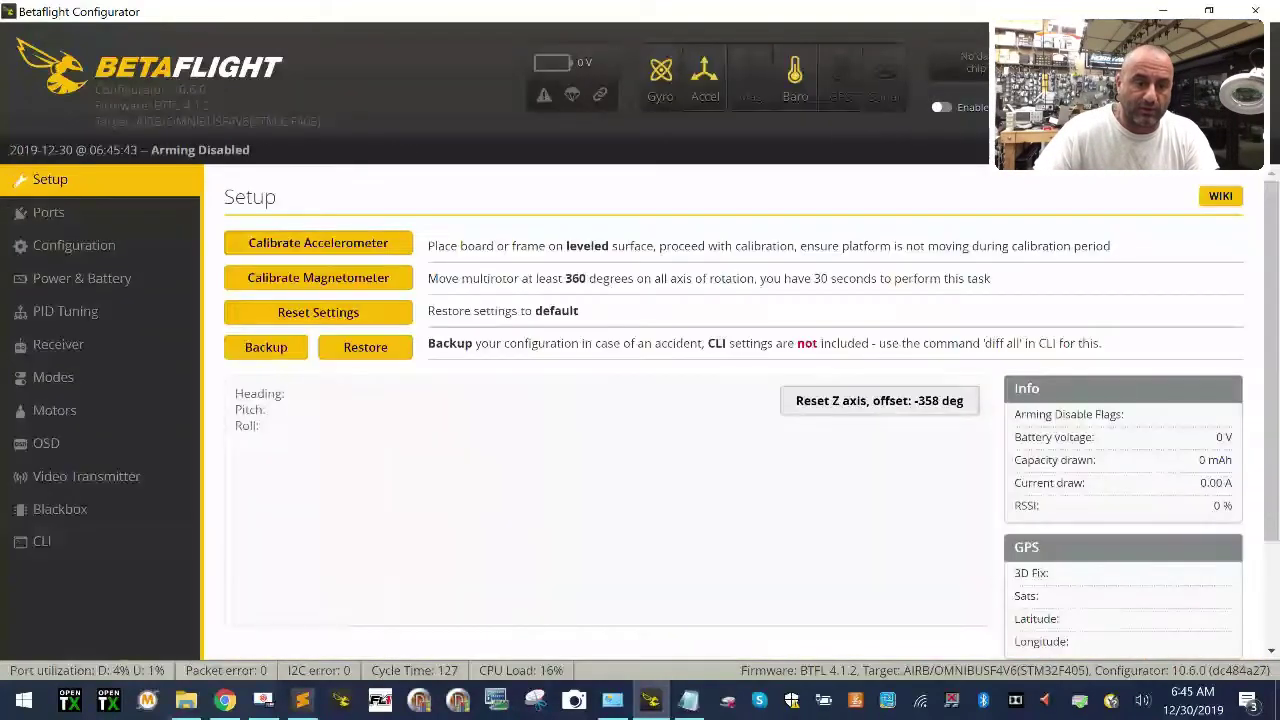
Switch off RSSI_ADC in the Configuration RSSI section and save with a reboot.
left_click(128, 250)
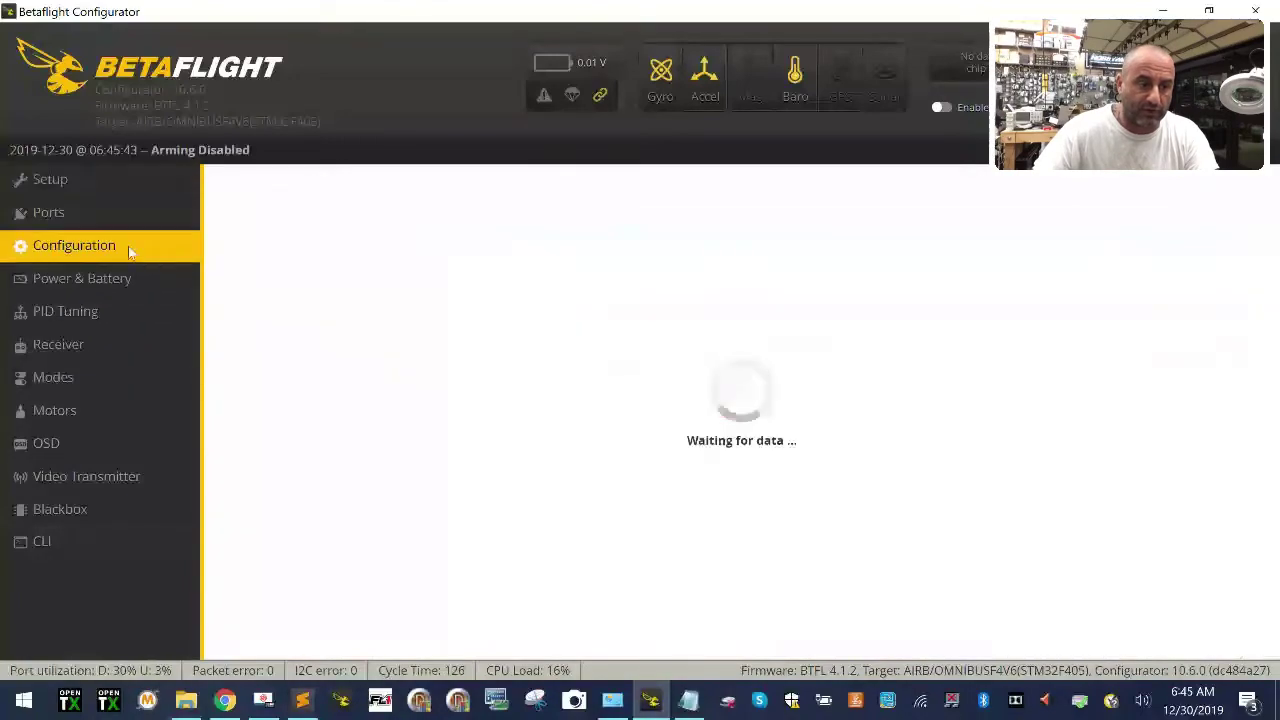
scroll(634, 523, "down", 5)
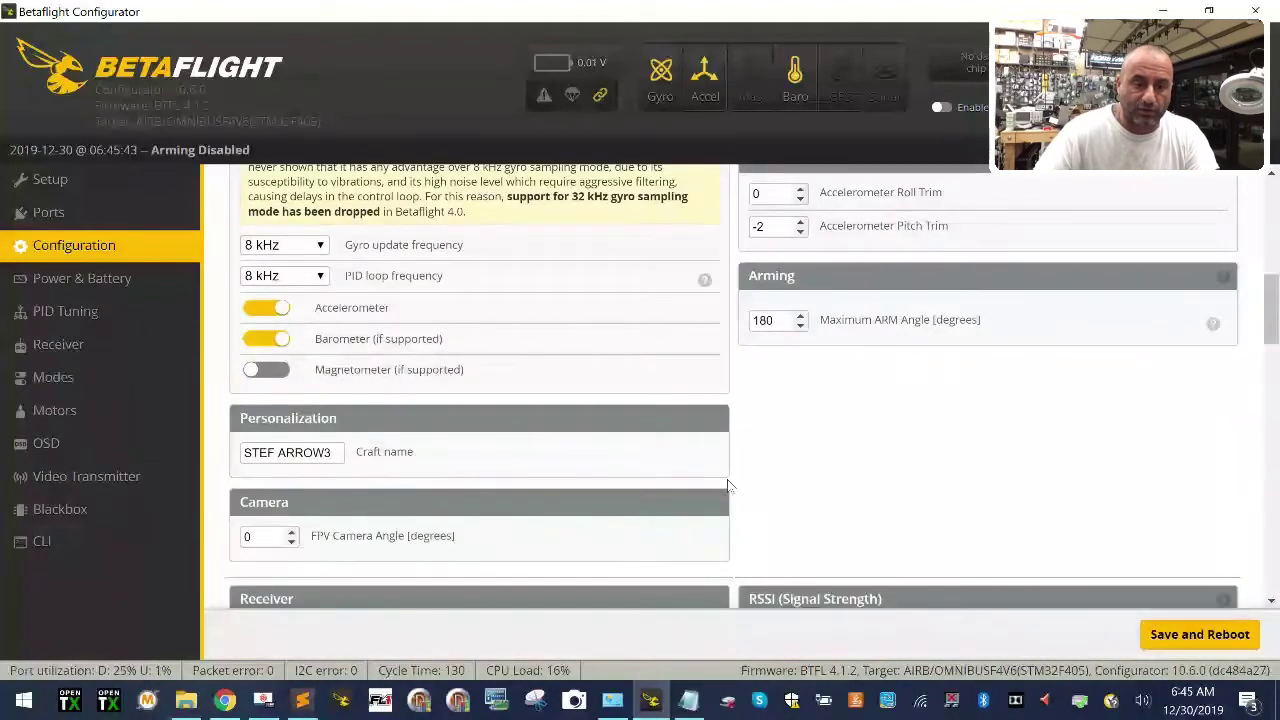
scroll(750, 460, "down", 4)
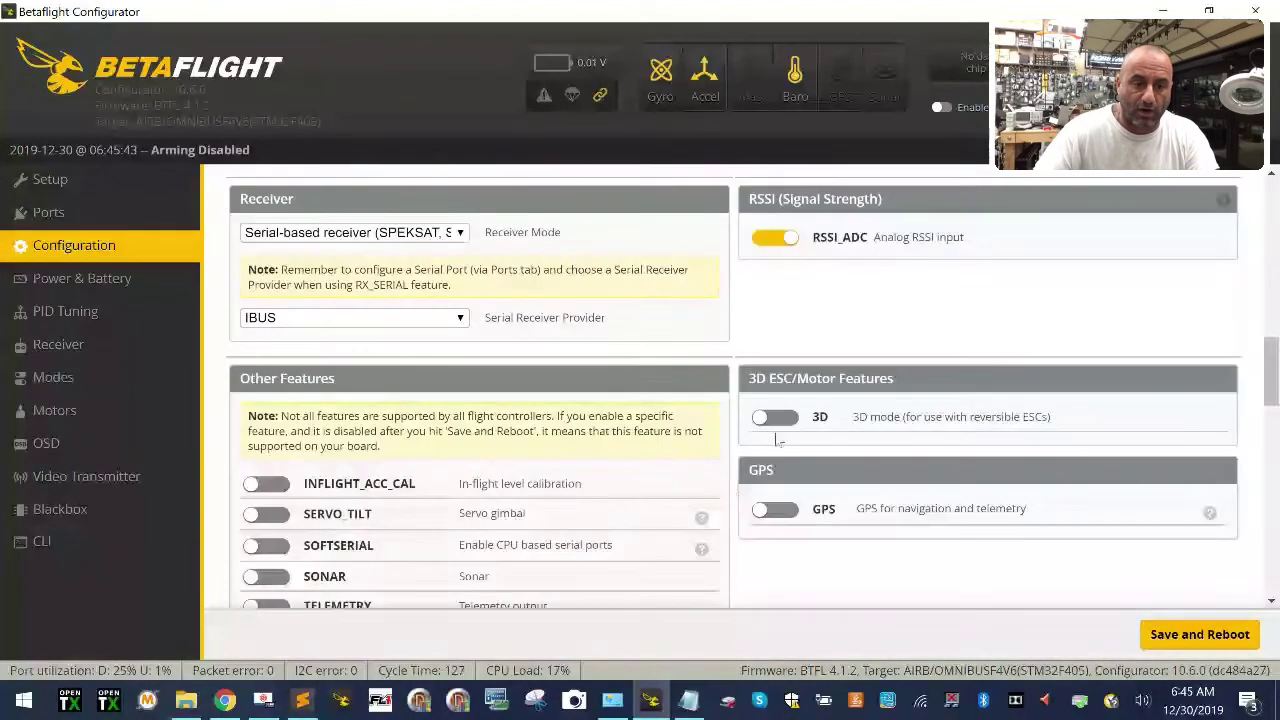
left_click(788, 242)
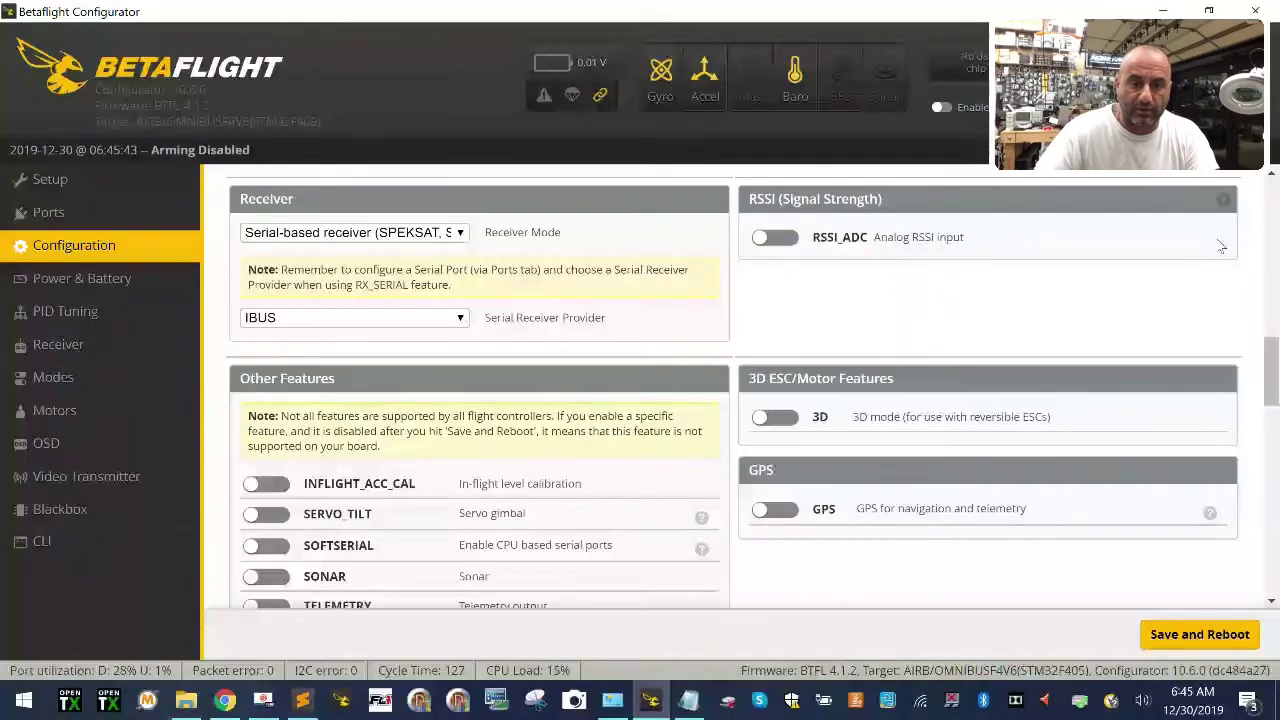
left_click(1203, 636)
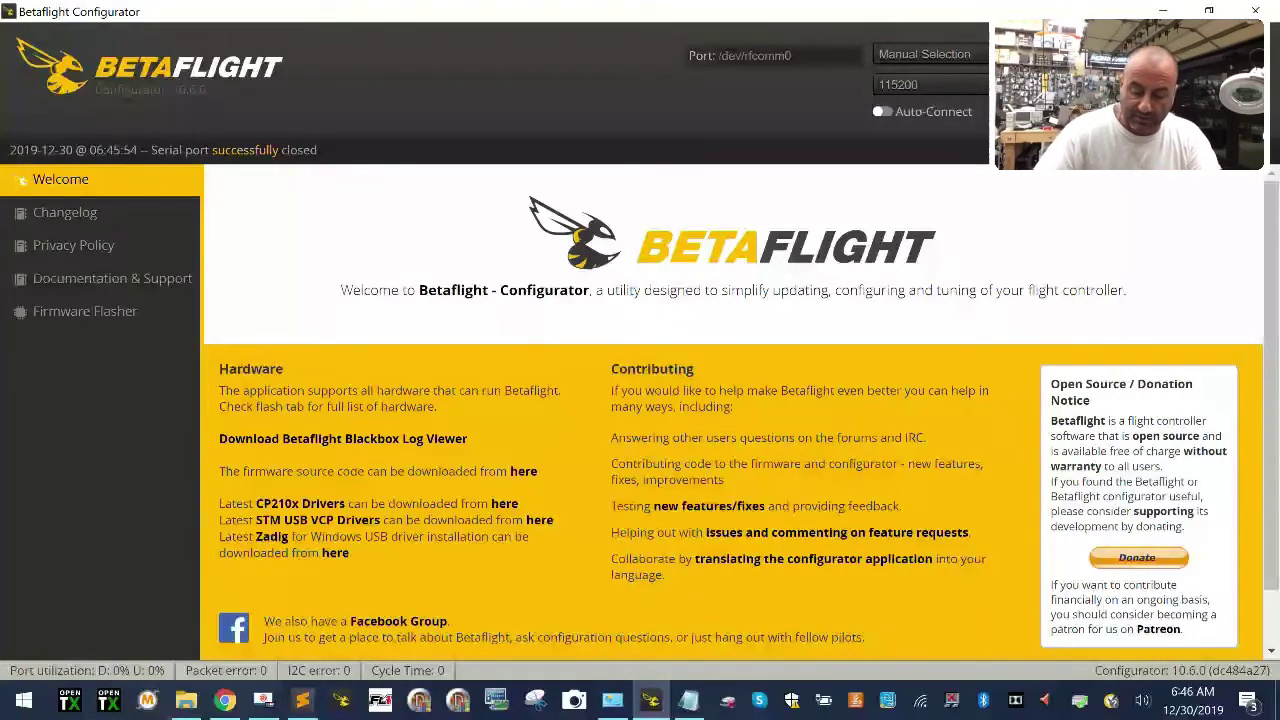
Connect and set the Receiver RSSI channel to AUX 10, then save it.
left_click(1225, 85)
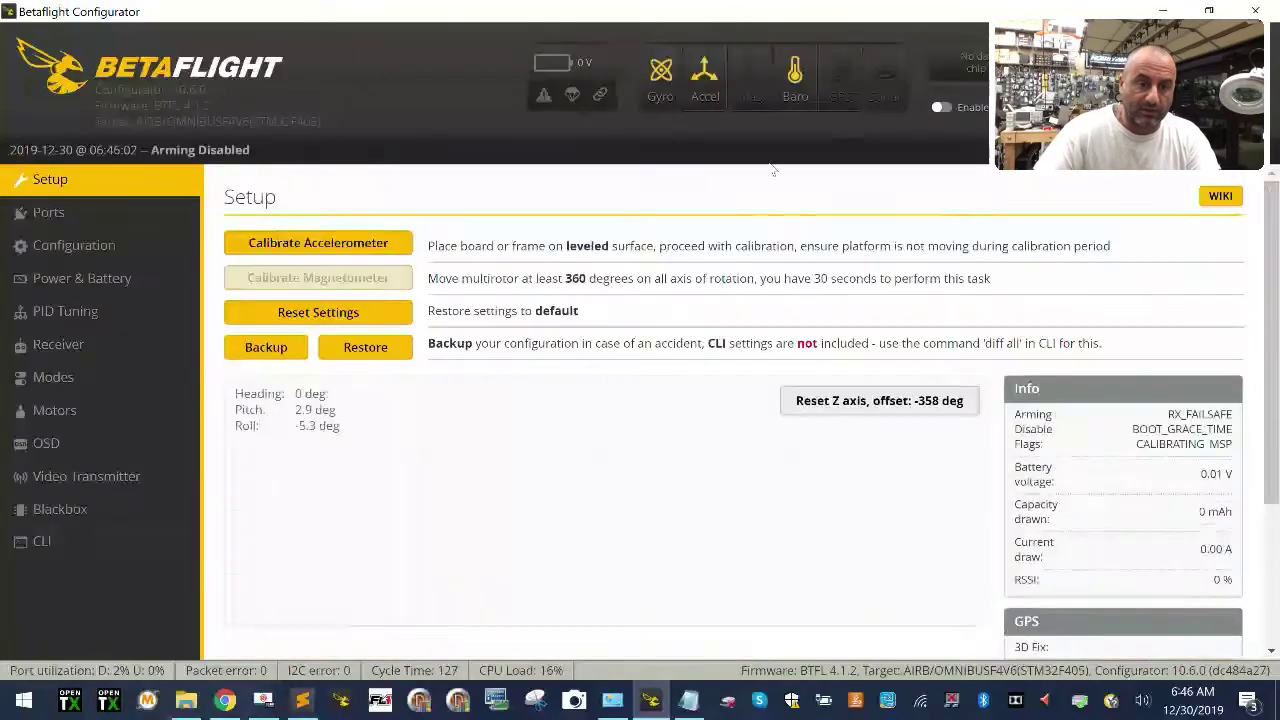
left_click(94, 346)
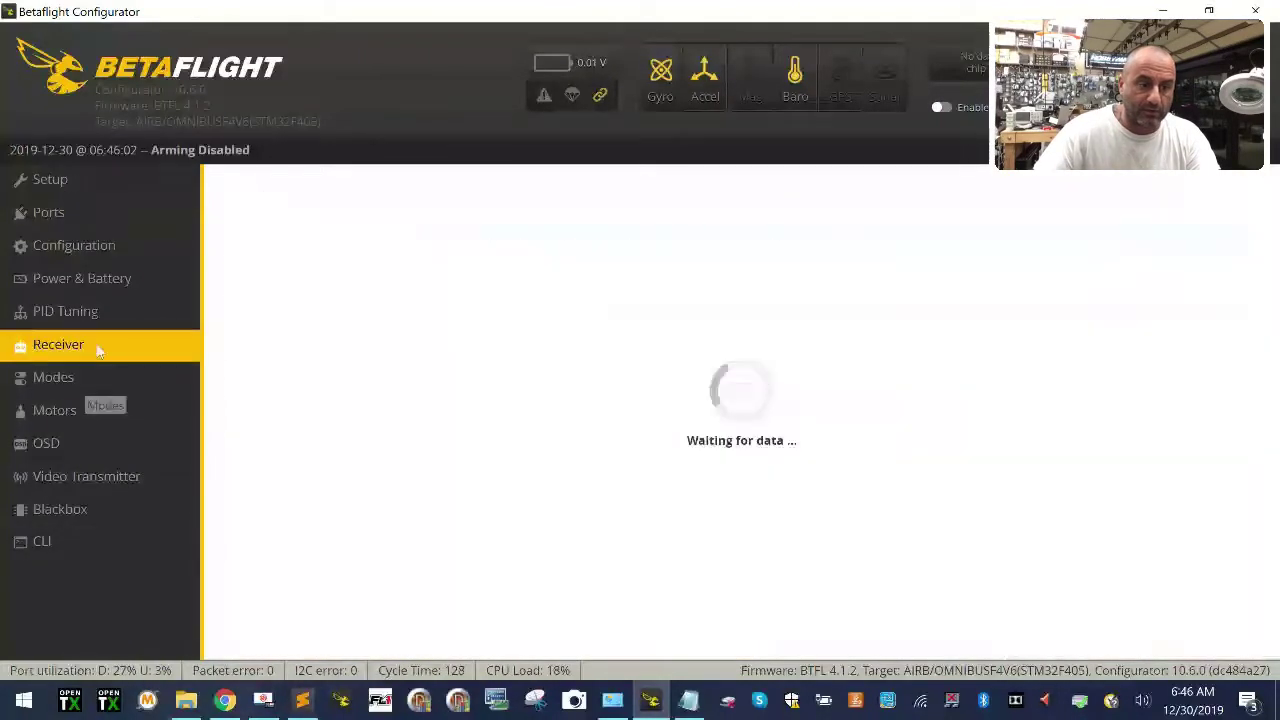
left_click(1226, 352)
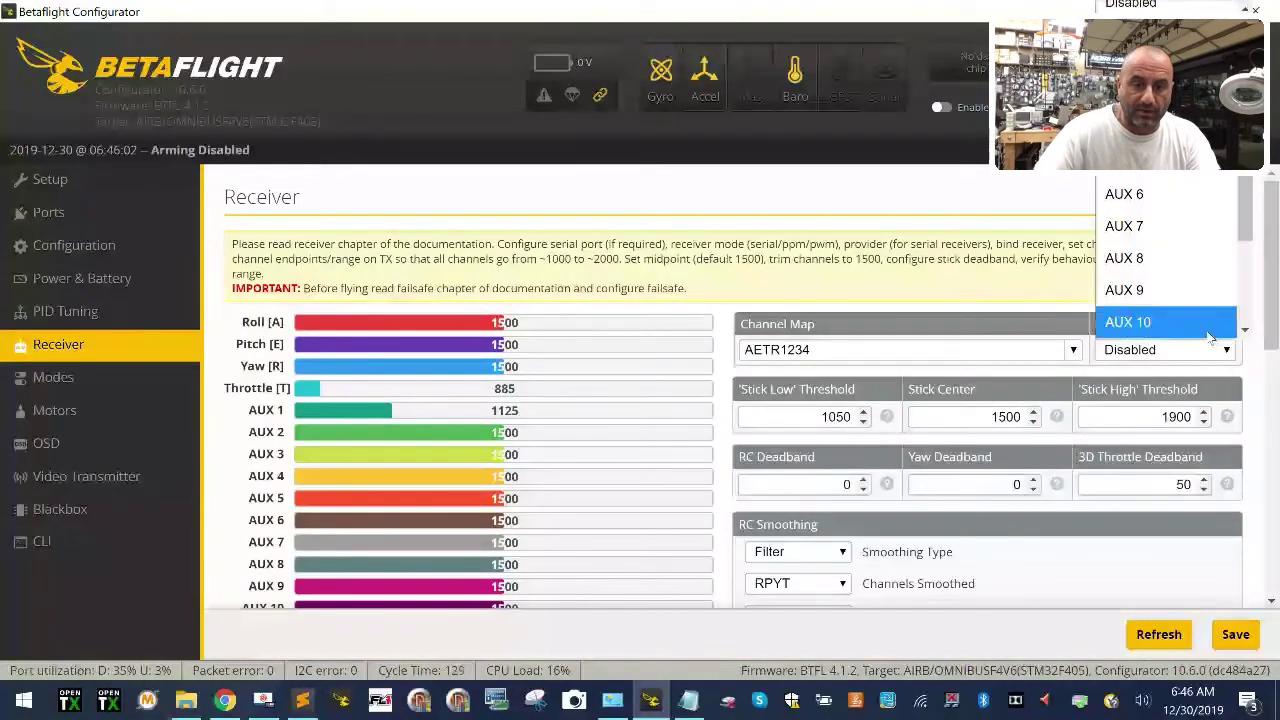
left_click(1207, 328)
left_click(1232, 640)
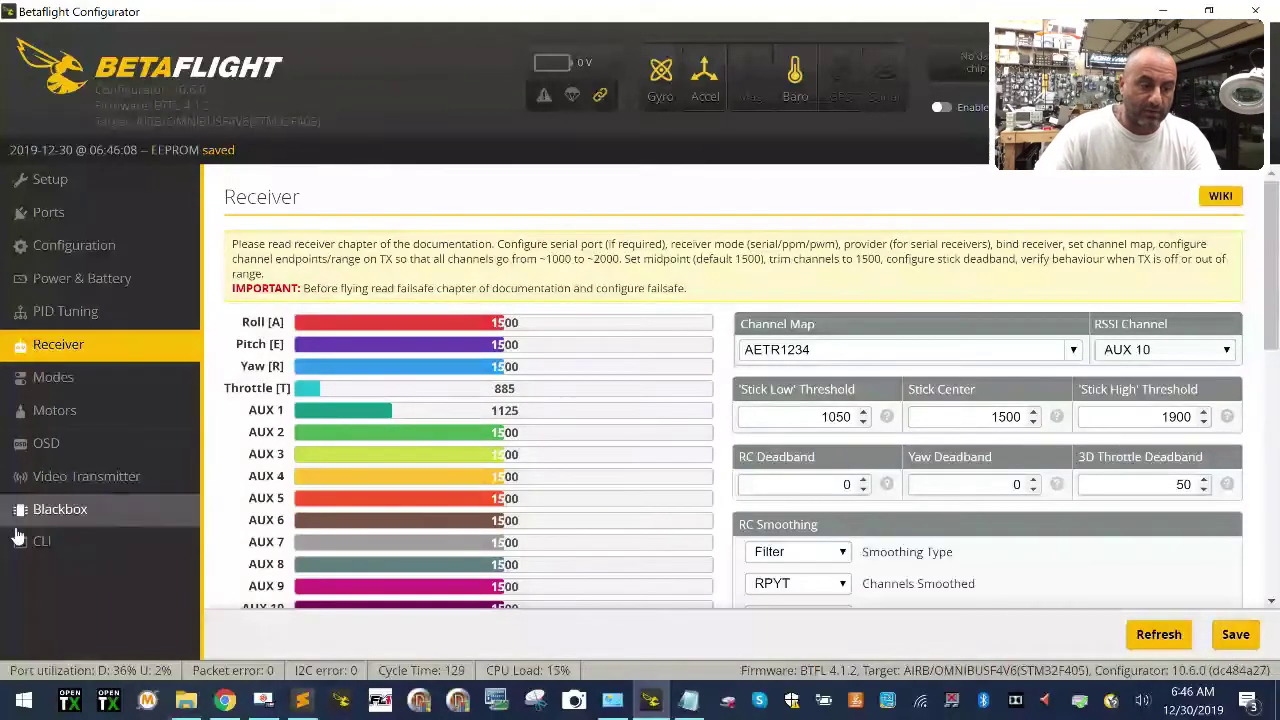
Query rssi_channel in the CLI, confirming it reads 14.
left_click(70, 541)
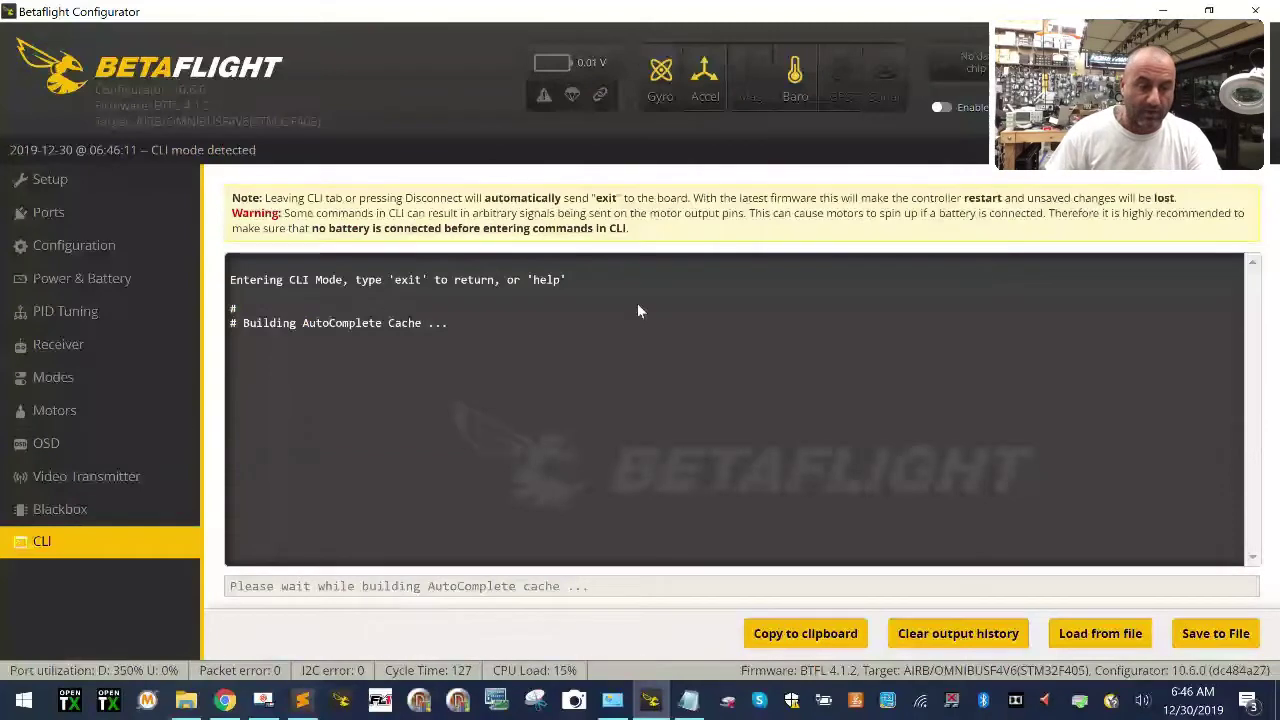
type("set rssi_channel")
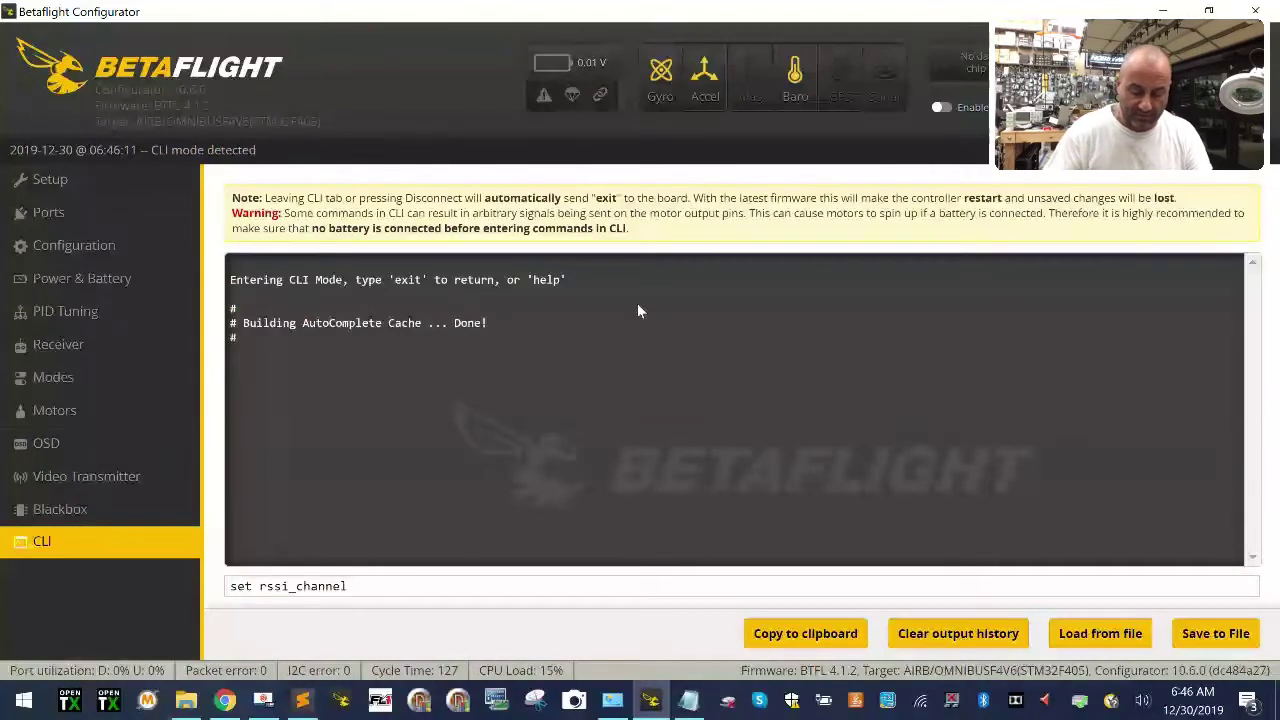
key("Return")
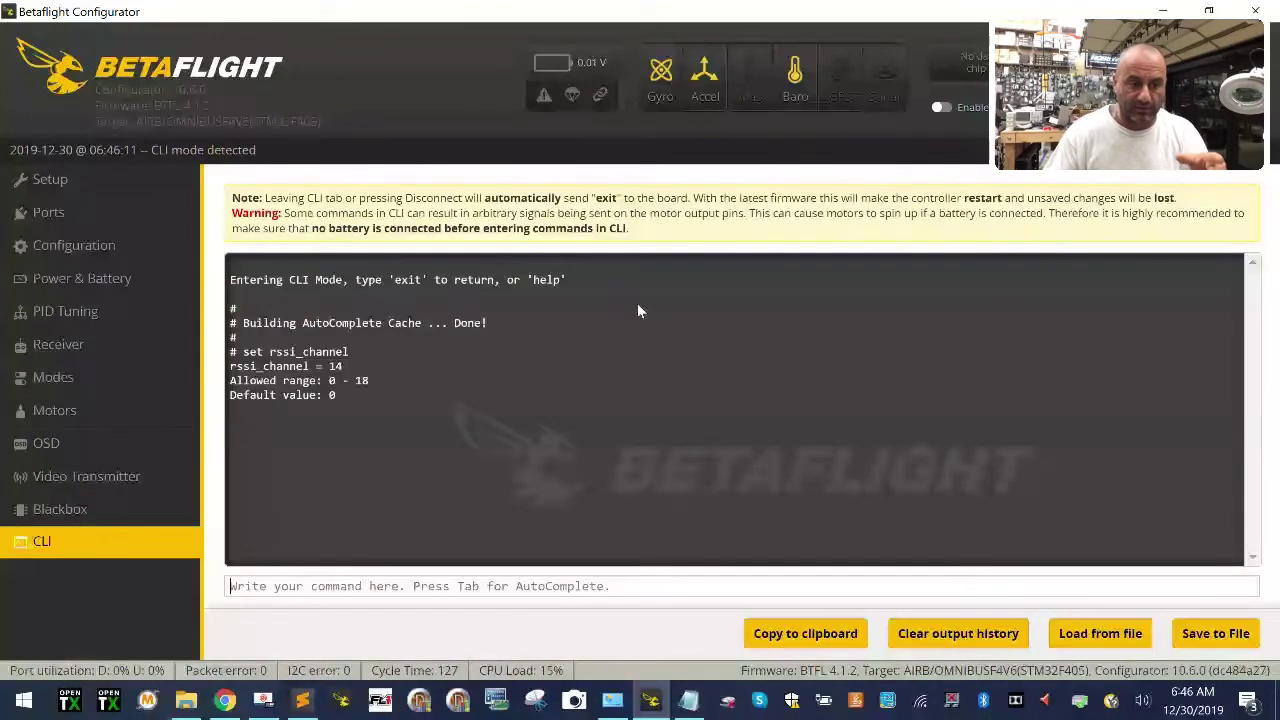
Run 'set rssi_channel = 14' and 'save' in the CLI, rebooting the board.
key("Up")
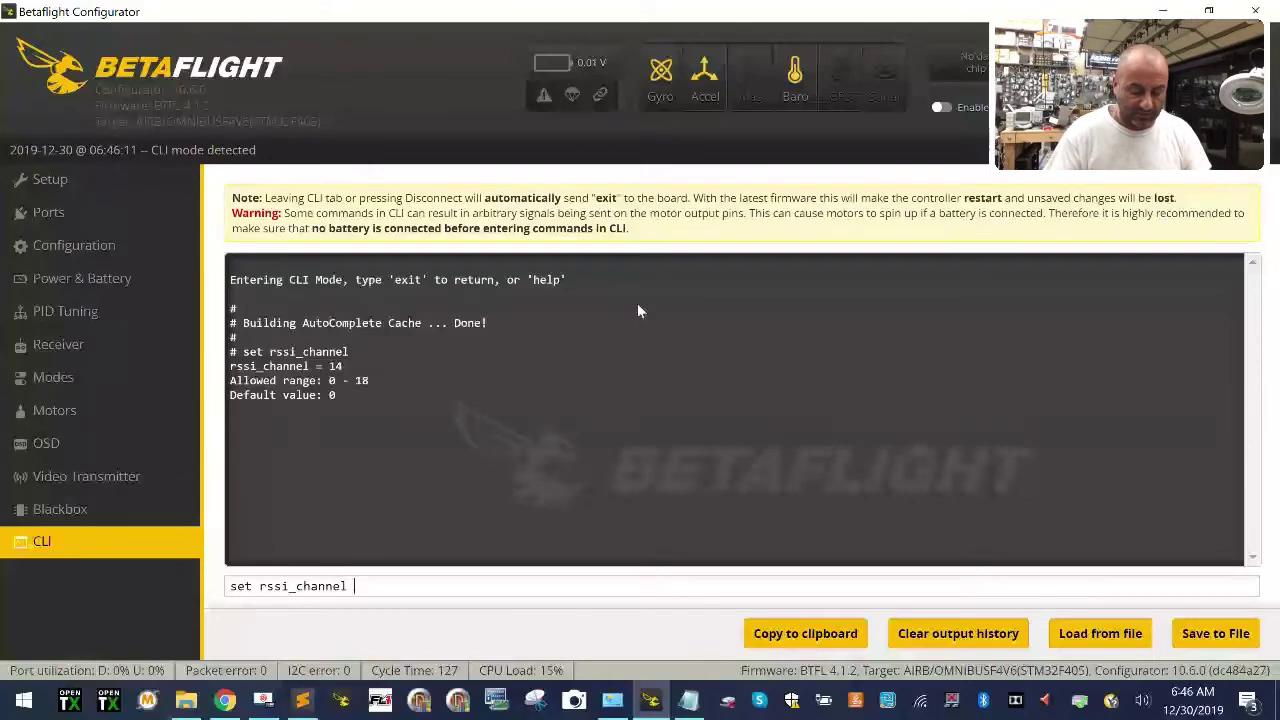
type("= 14")
key("Return")
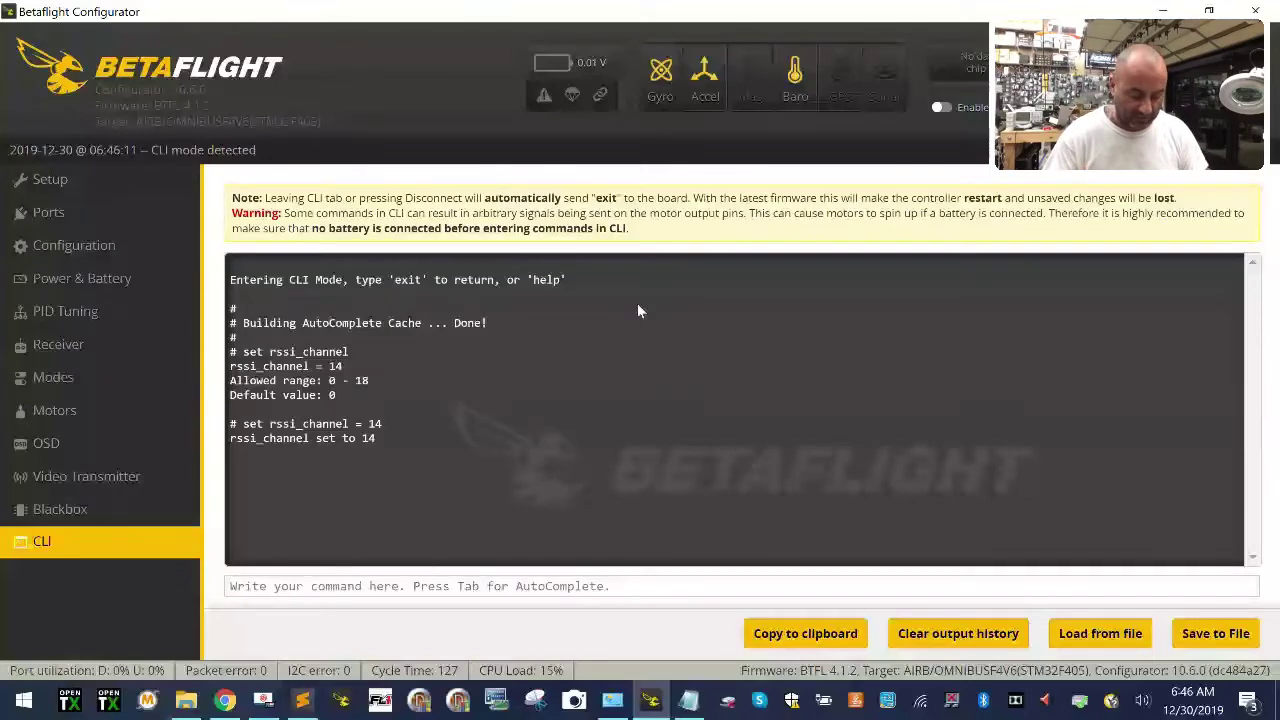
type("save")
key("Return")
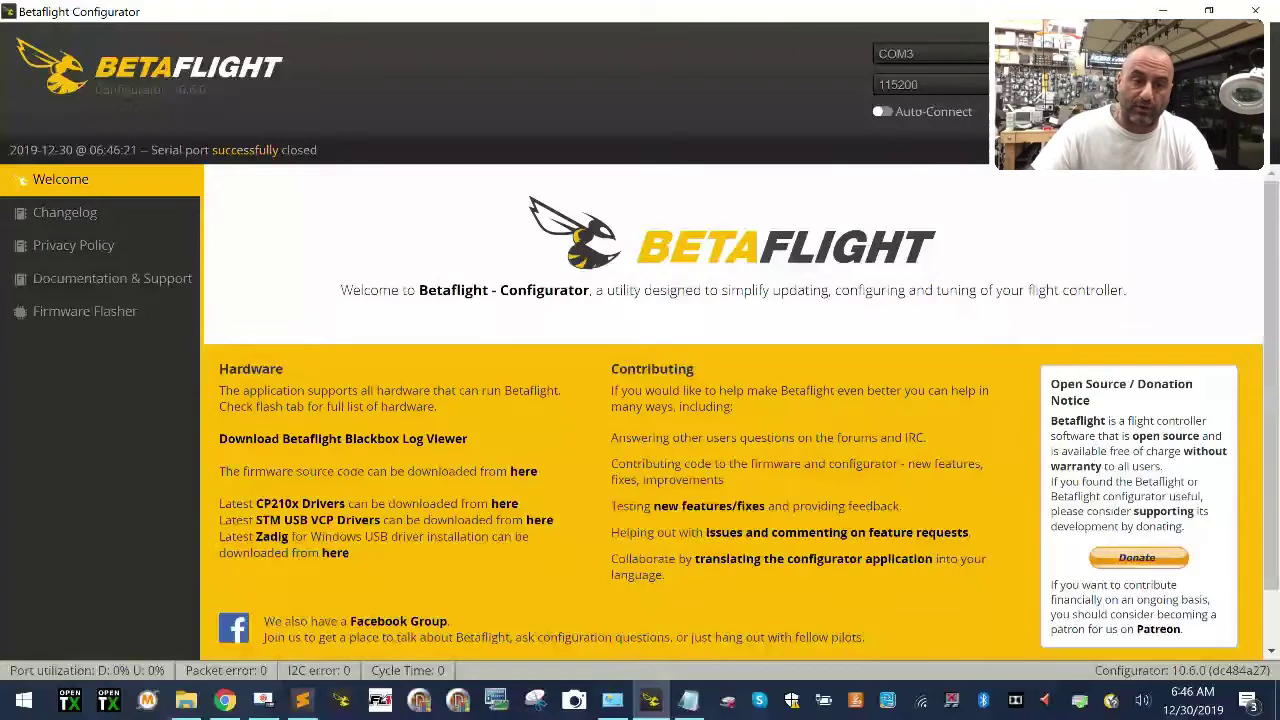
Reconnect, calibrate the accelerometer, and confirm the Receiver RSSI channel still shows AUX 10.
left_click(1232, 75)
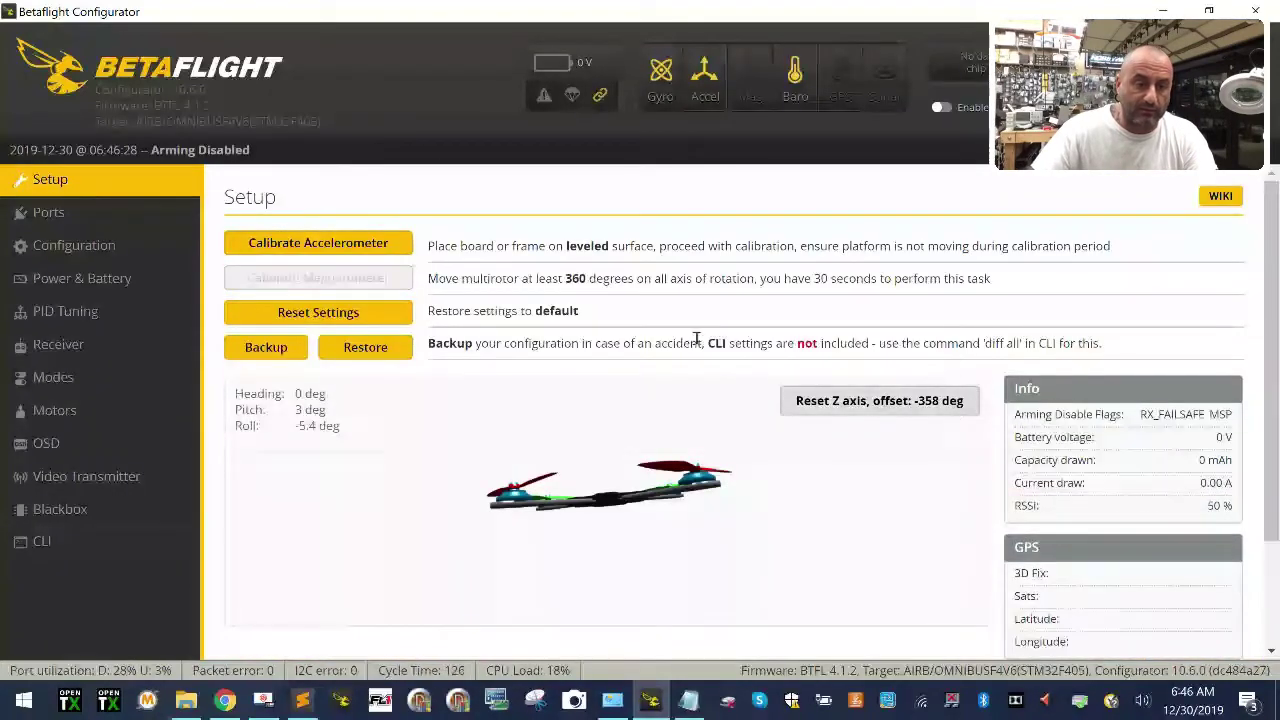
left_click(347, 242)
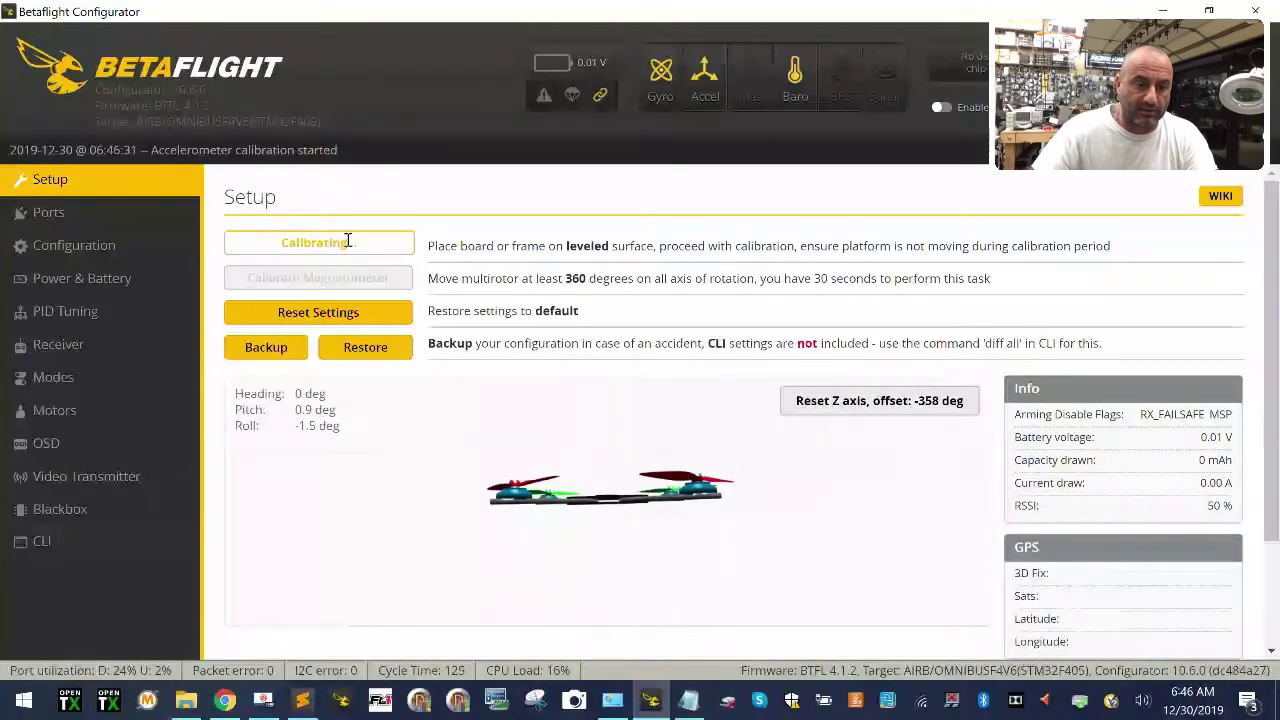
left_click(116, 345)
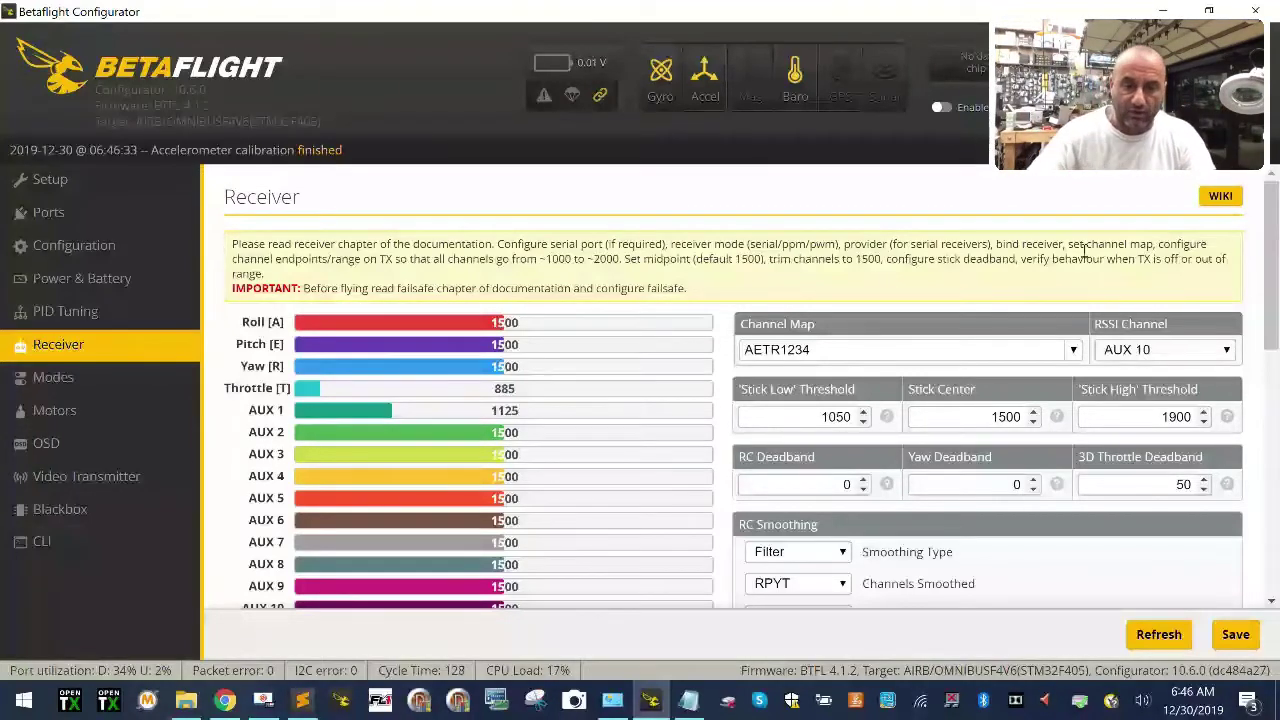
scroll(946, 470, "down", 10)
scroll(946, 465, "up", 10)
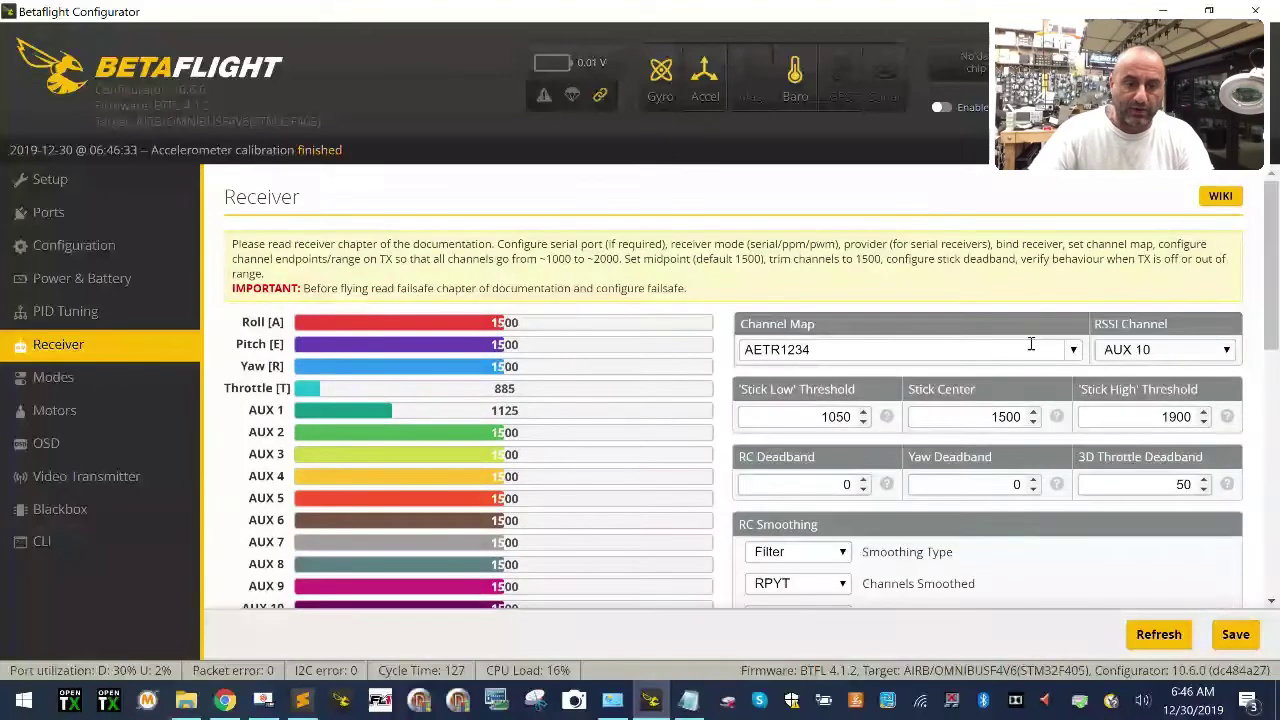
Query rssi_channel in the CLI to verify it is still 14.
left_click(118, 540)
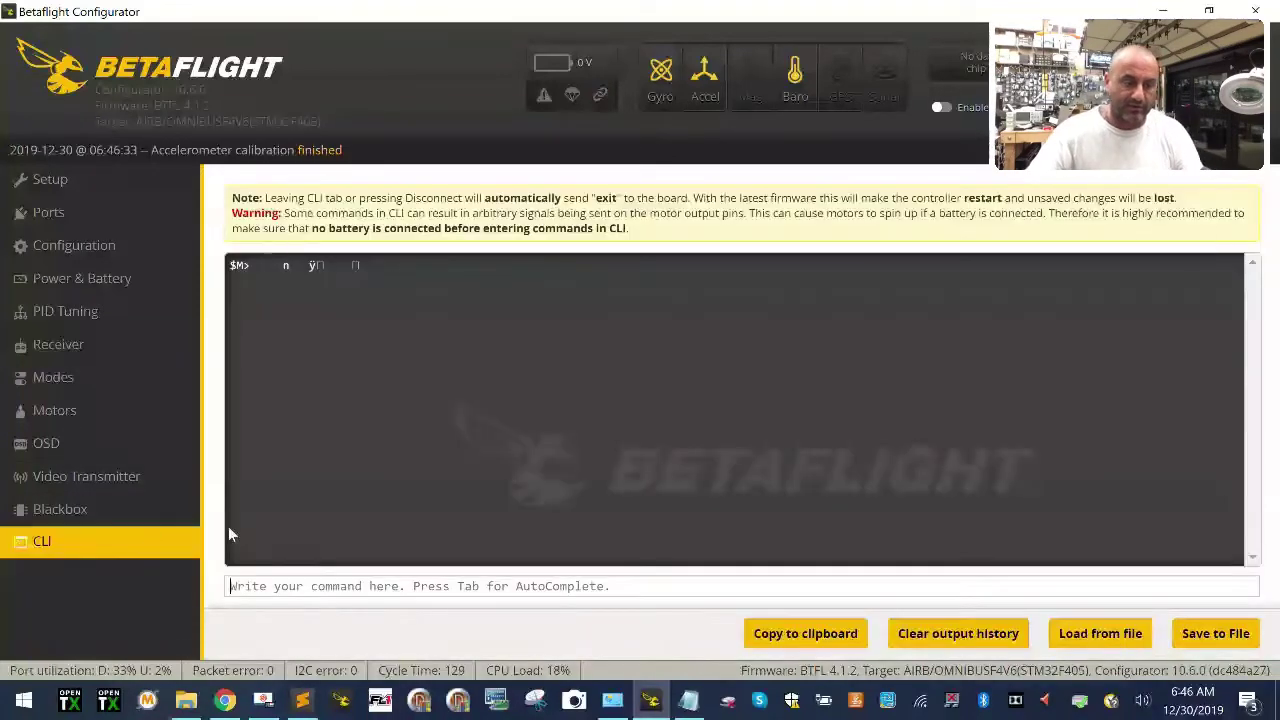
type("set rssi_channel")
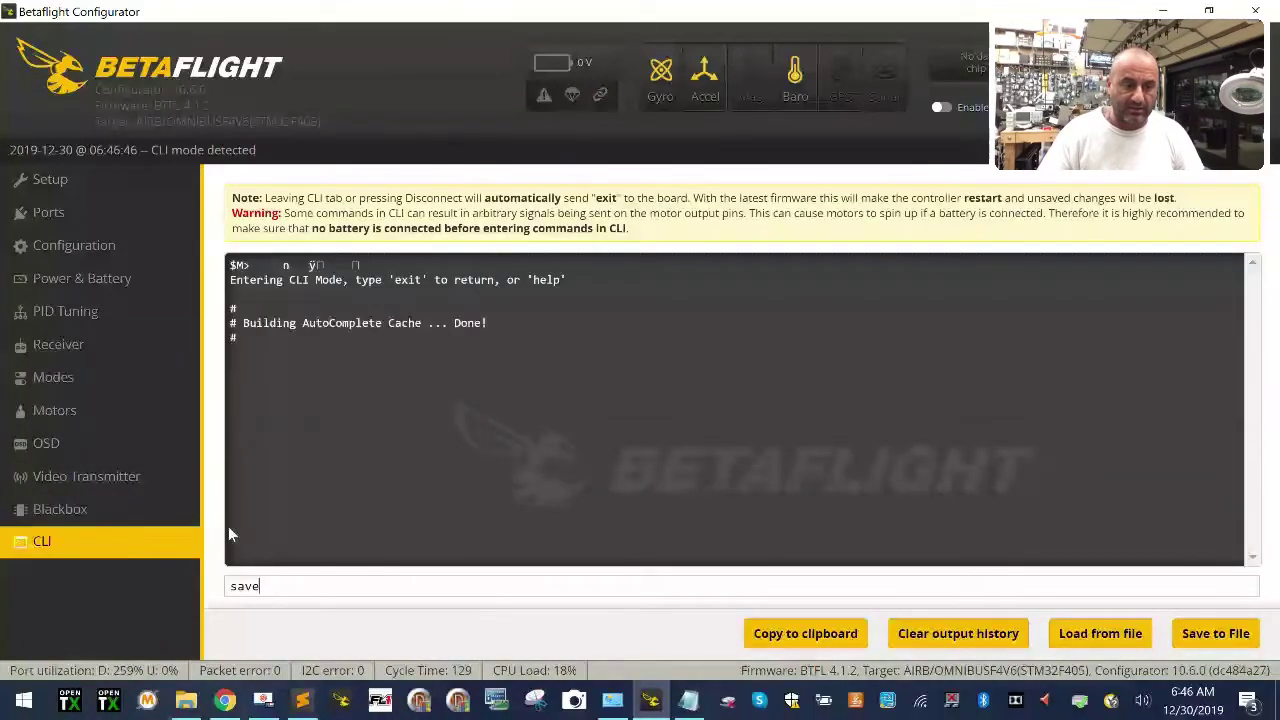
key("Return")
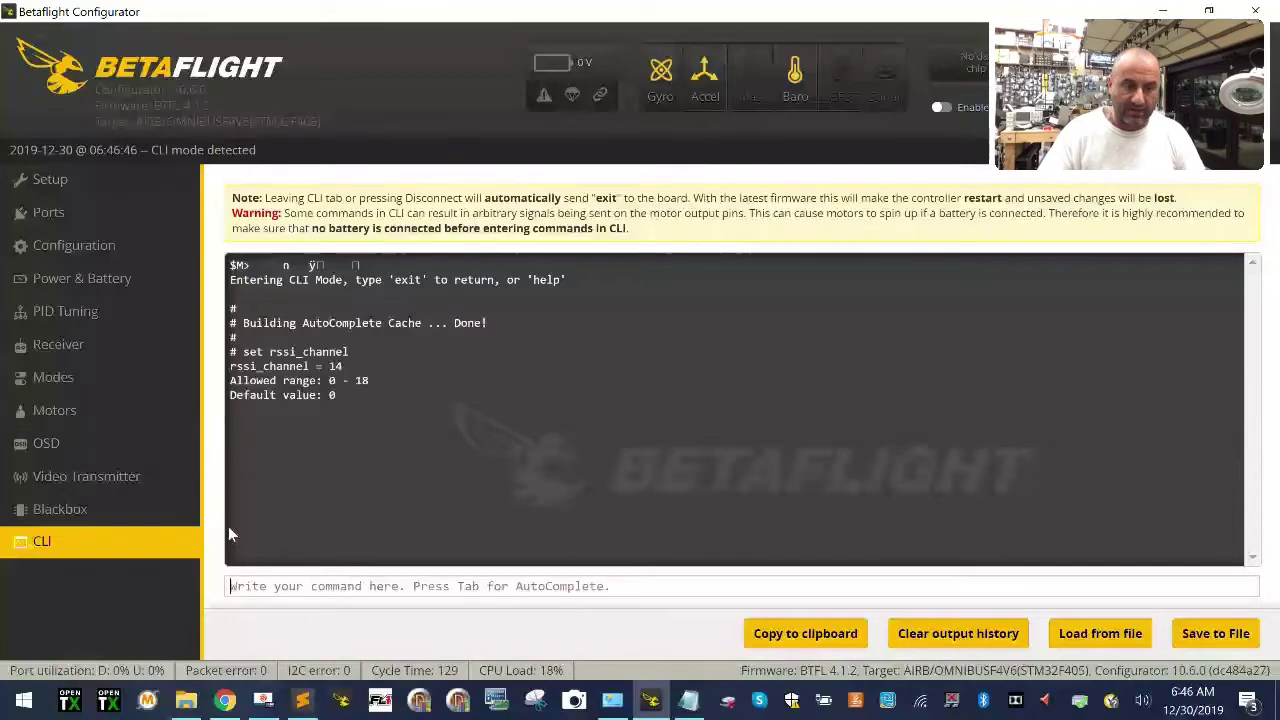